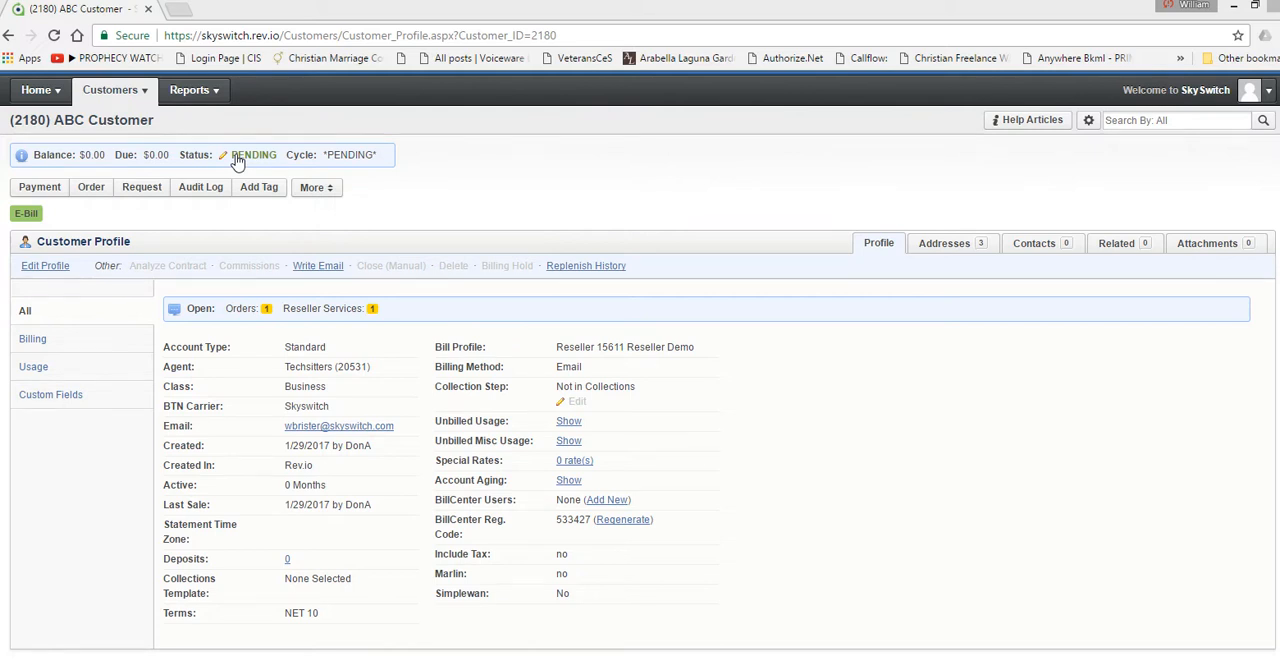
Step: Manually complete the customer's new Skyswitch order with 1/29/2017 as the completion date
left_click(420, 156)
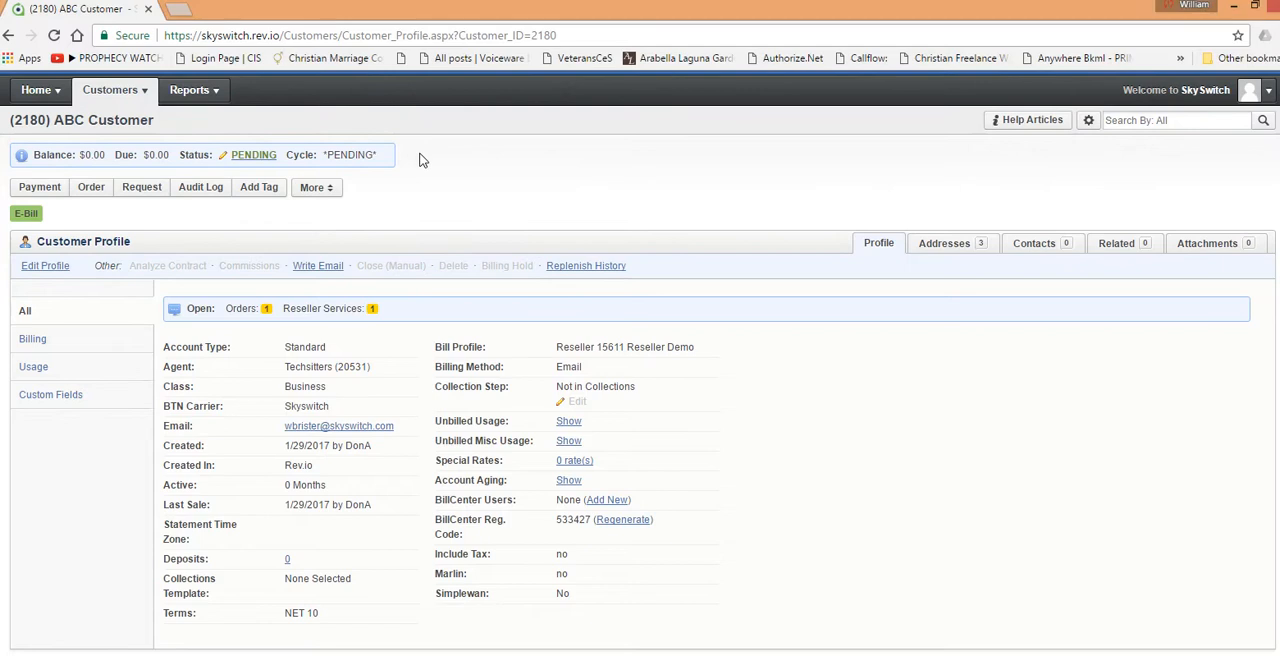
scroll(473, 187, "down", 1)
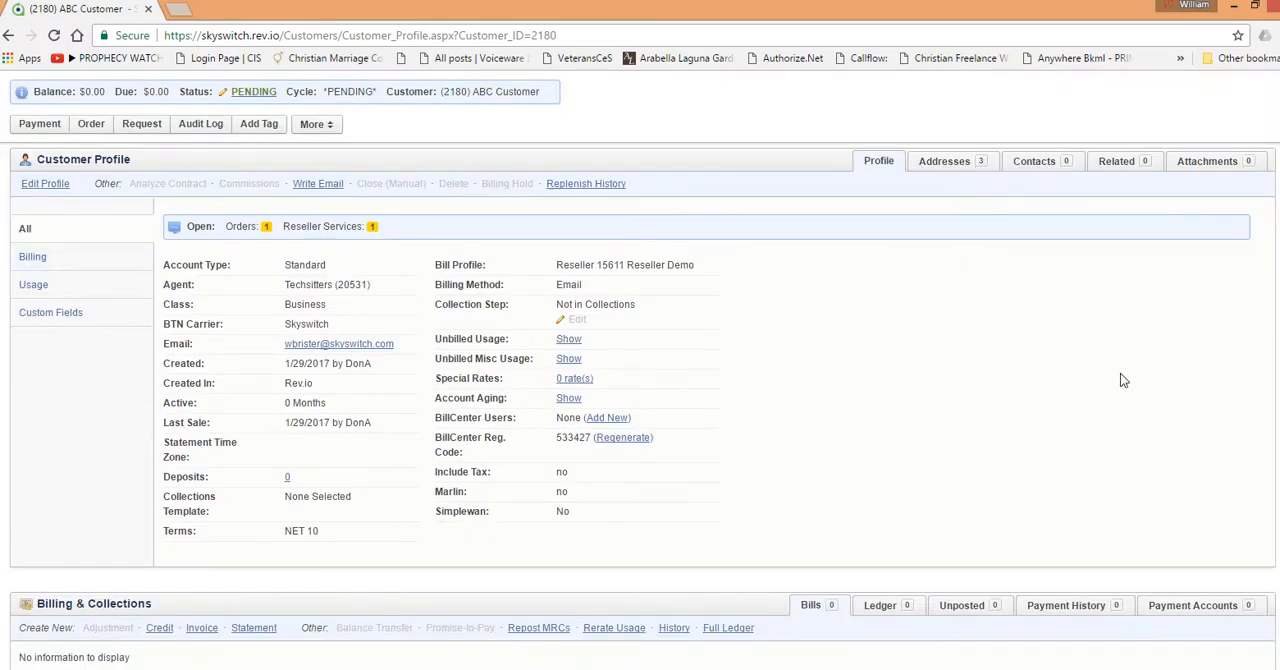
scroll(646, 257, "up", 1)
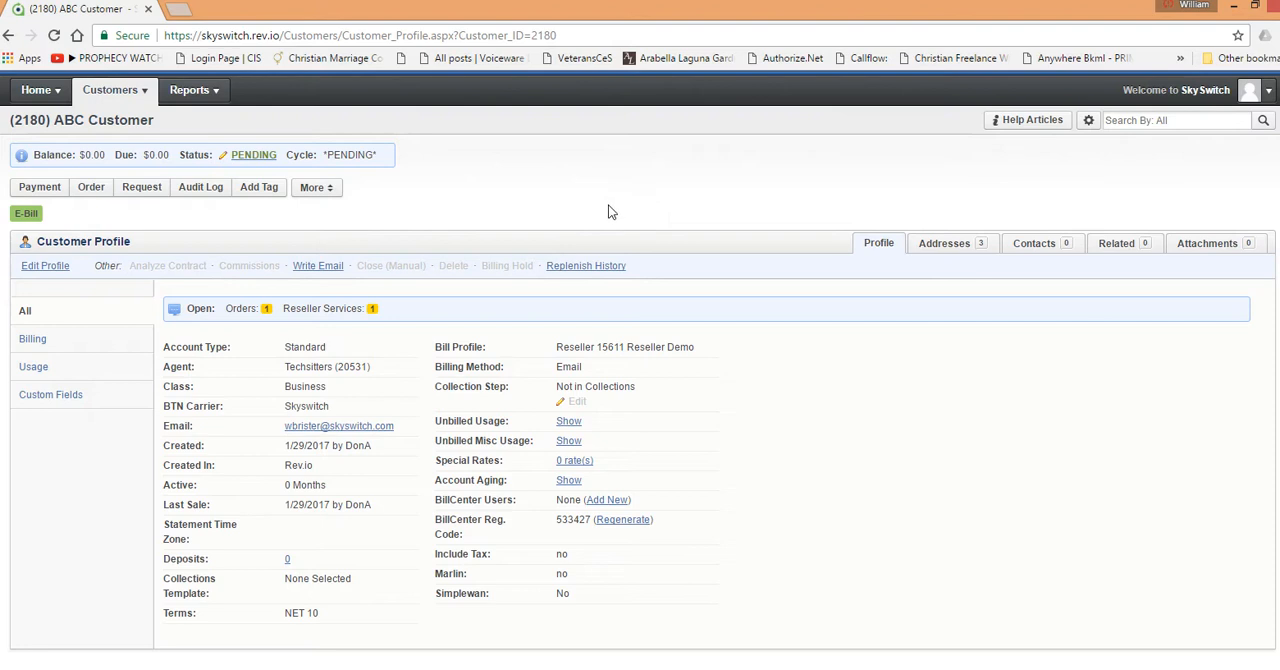
scroll(795, 337, "down", 2)
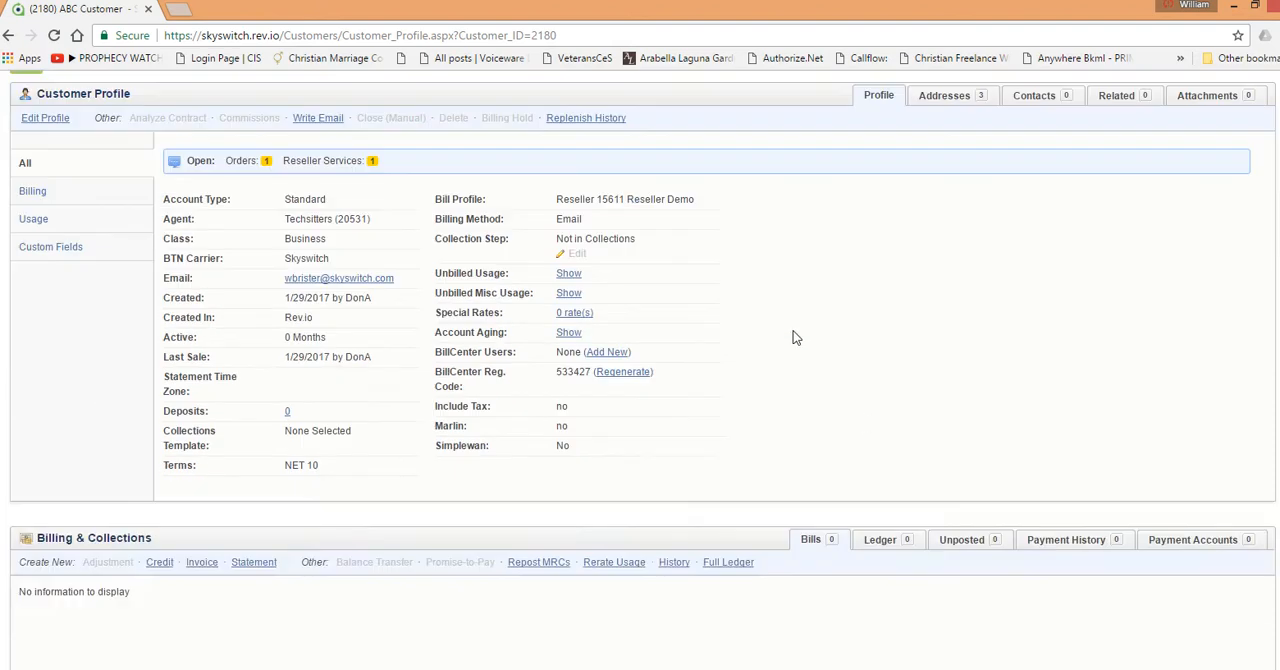
scroll(793, 337, "down", 2)
scroll(620, 320, "down", 1)
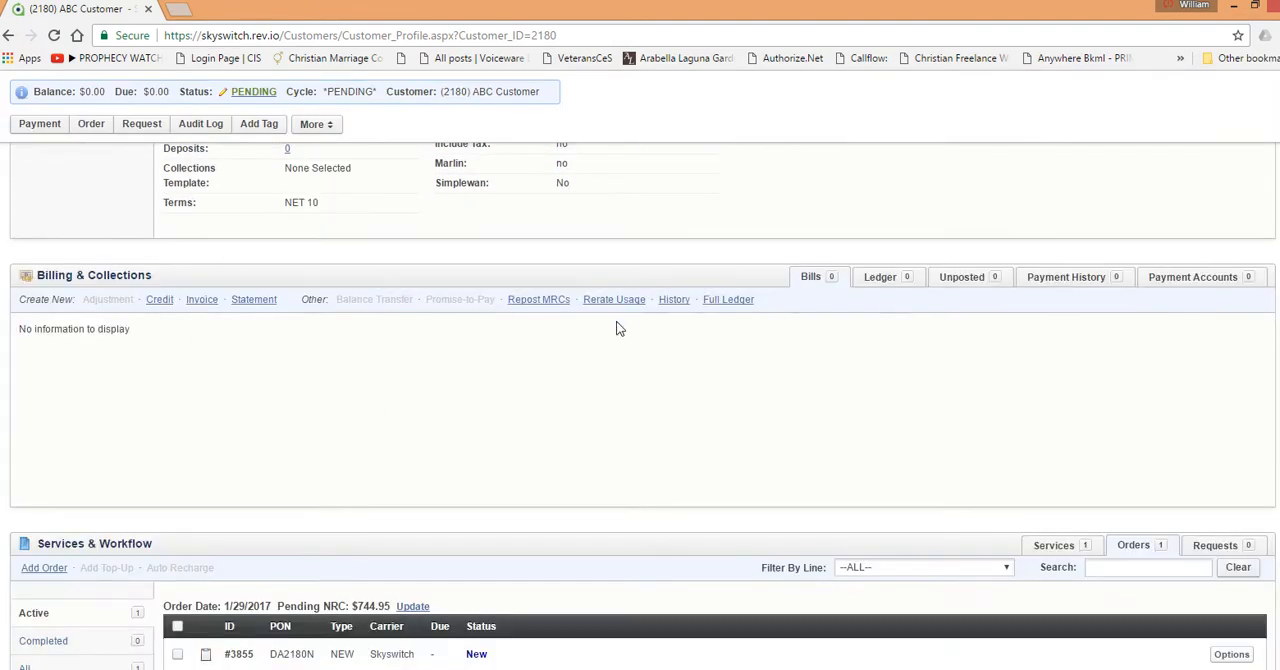
scroll(550, 403, "down", 2)
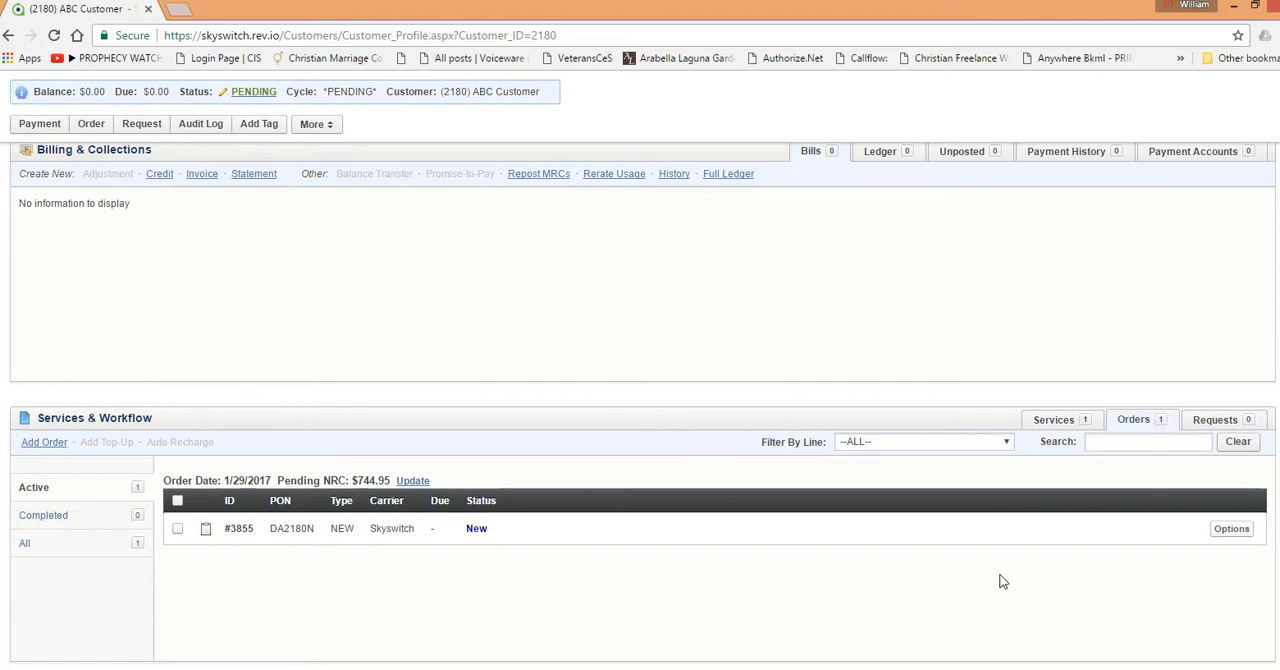
left_click(1230, 535)
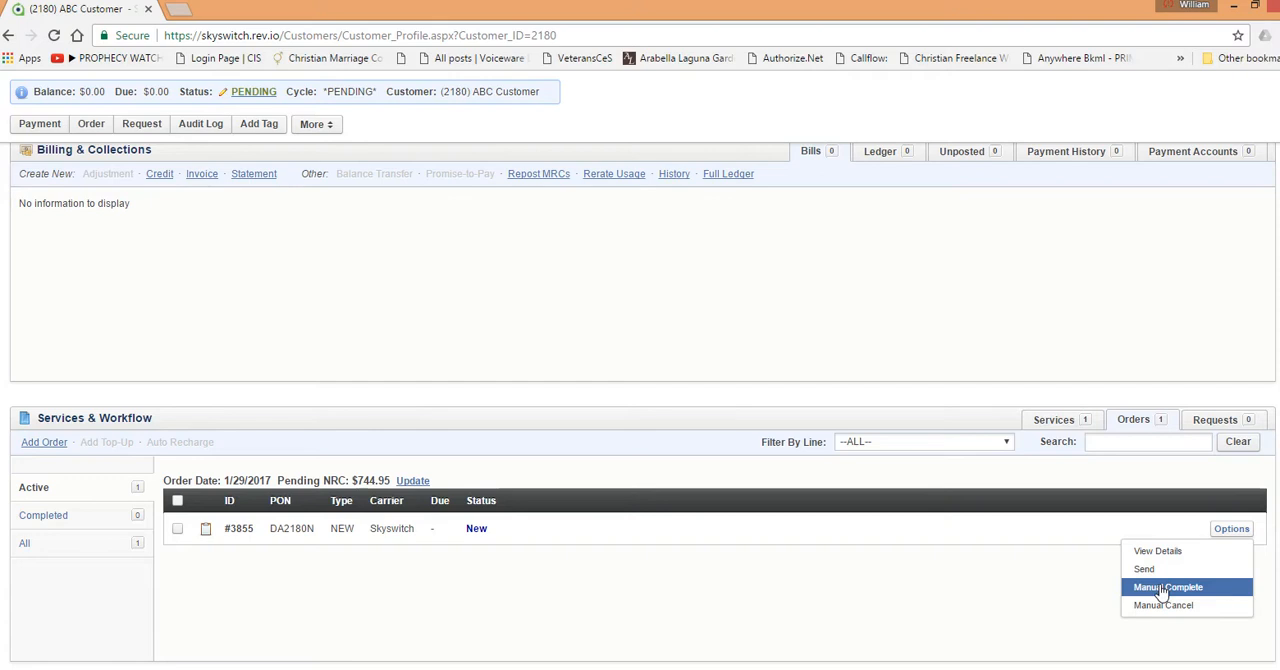
left_click(1162, 592)
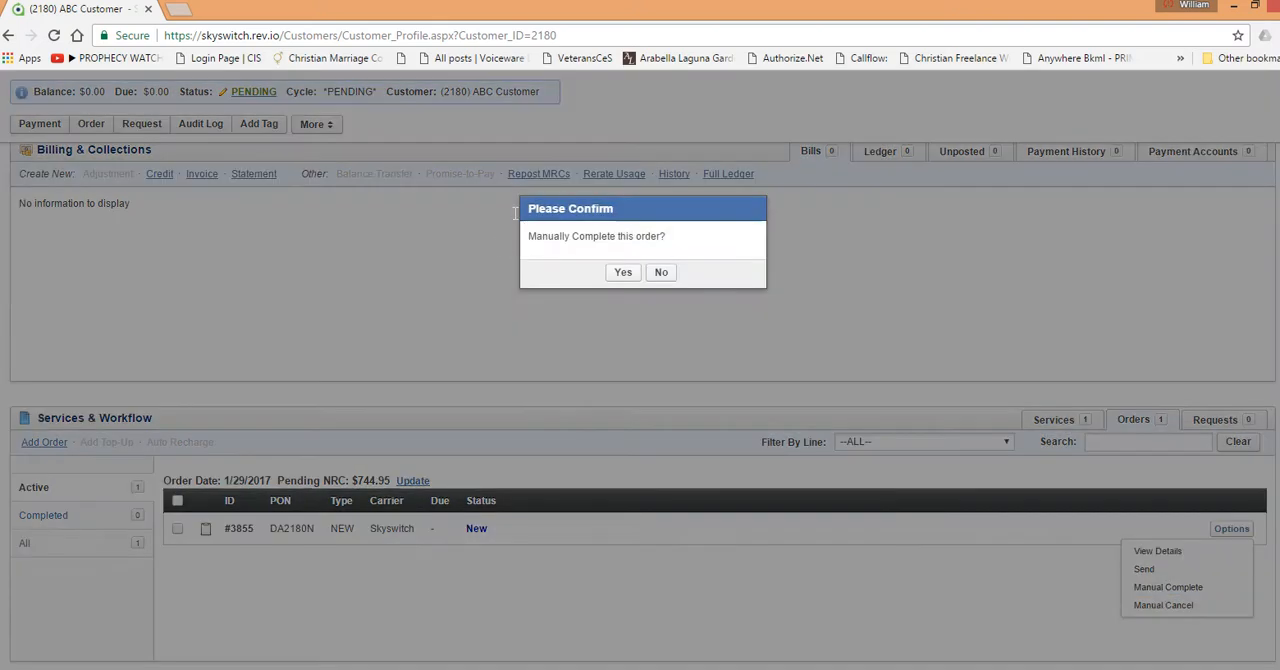
left_click(623, 272)
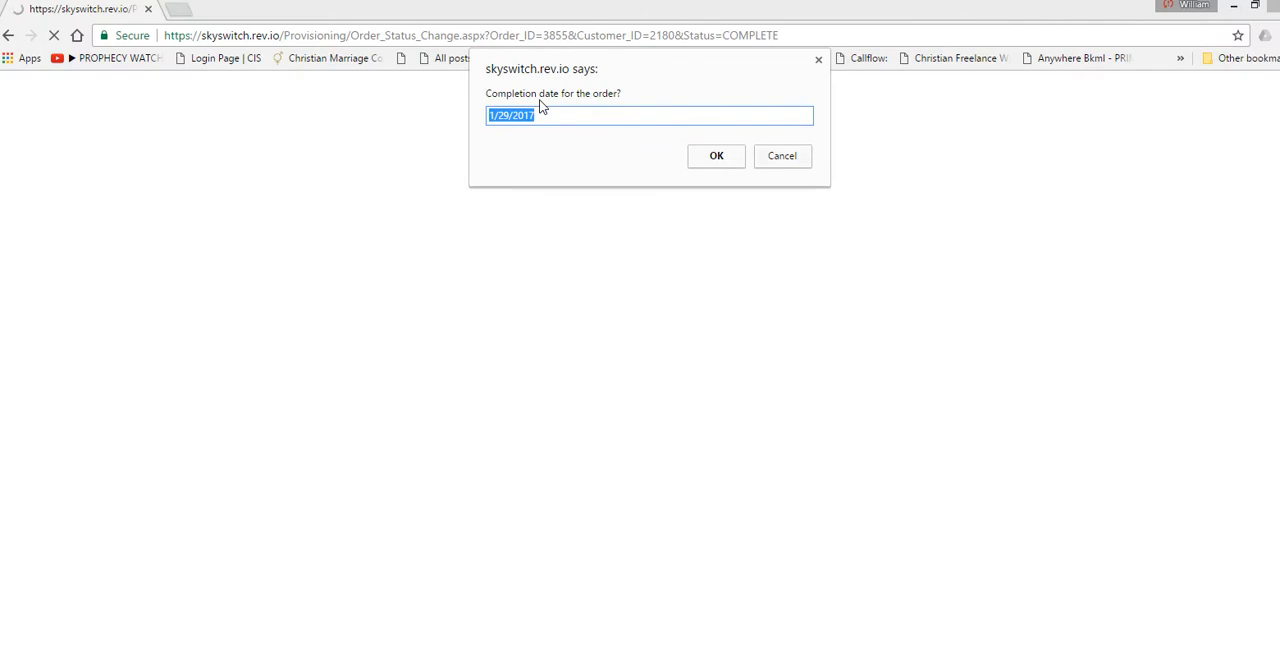
left_click(707, 160)
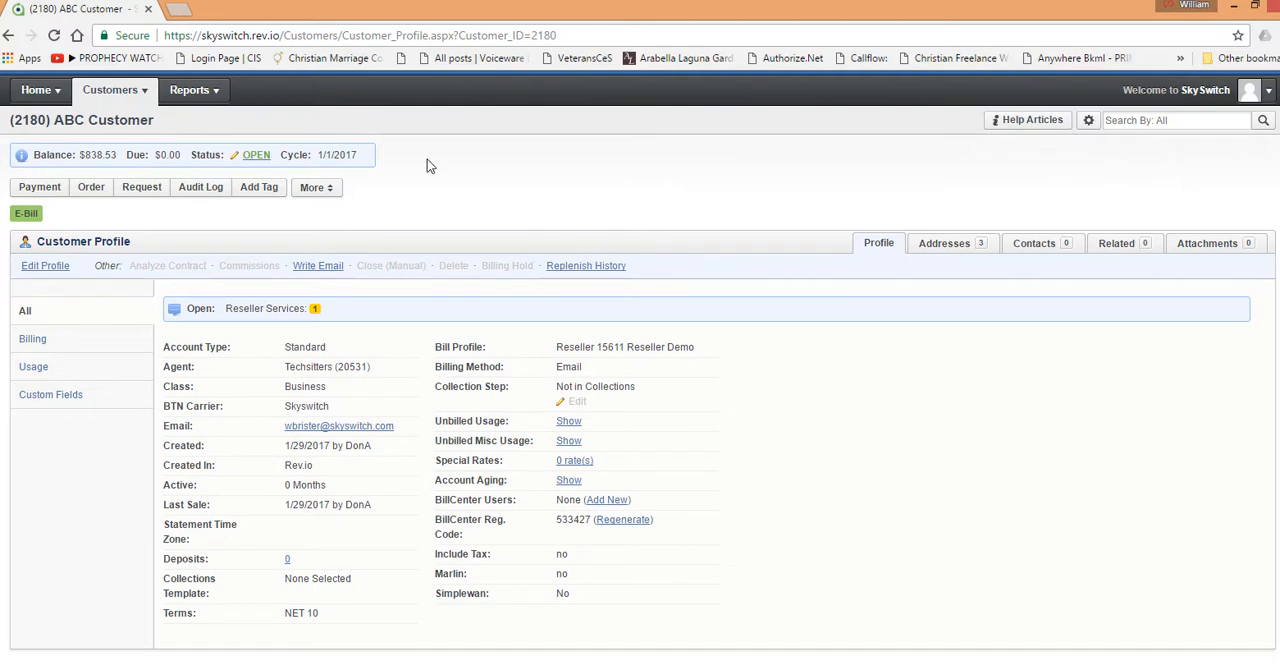
Step: Display the customer's services and expand the Hosted Services line to examine its details and products
scroll(530, 168, "down", 2)
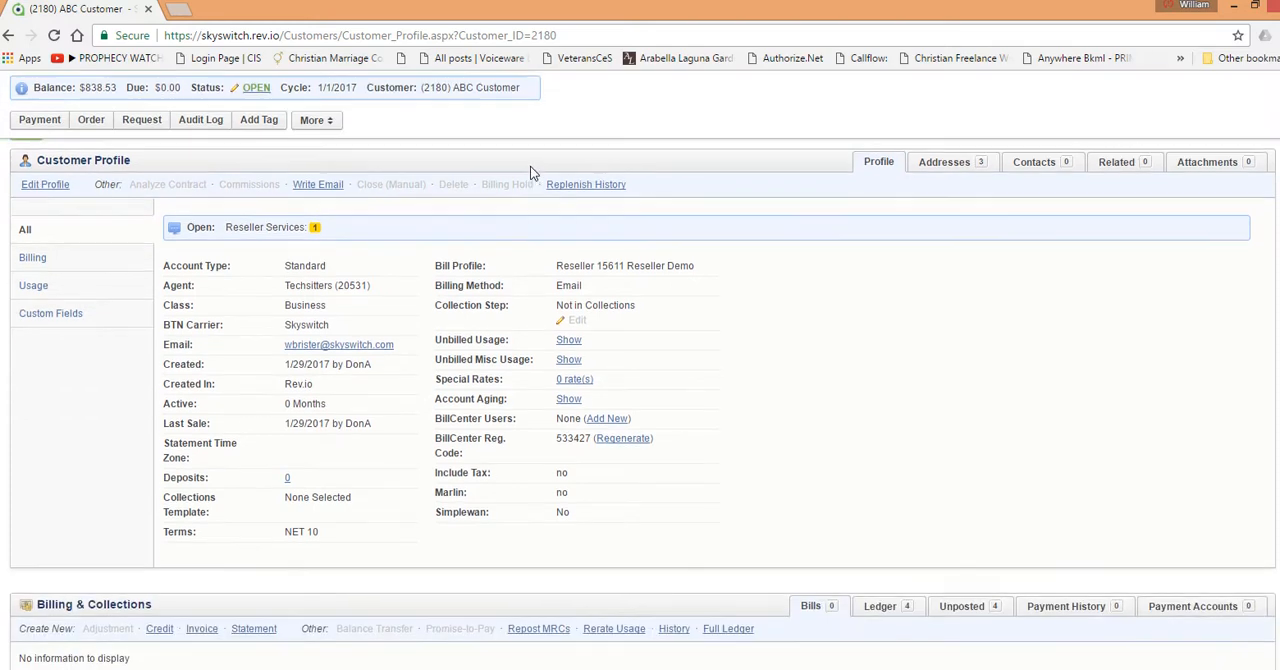
scroll(530, 166, "down", 5)
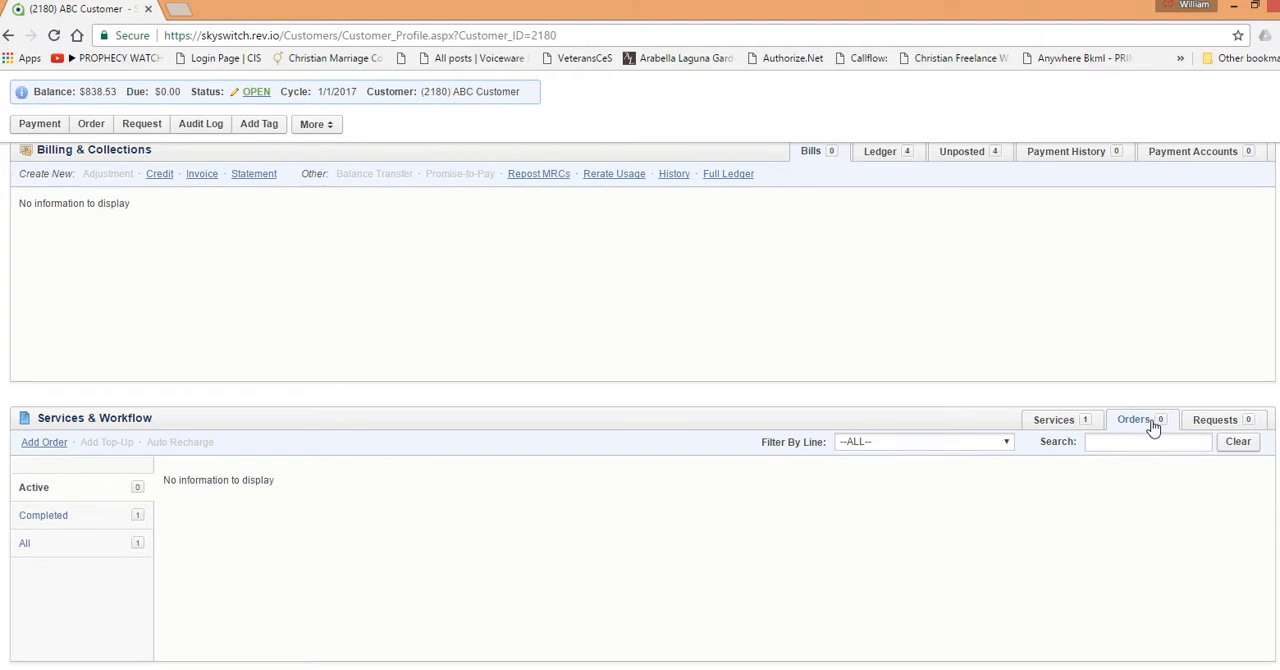
left_click(1050, 420)
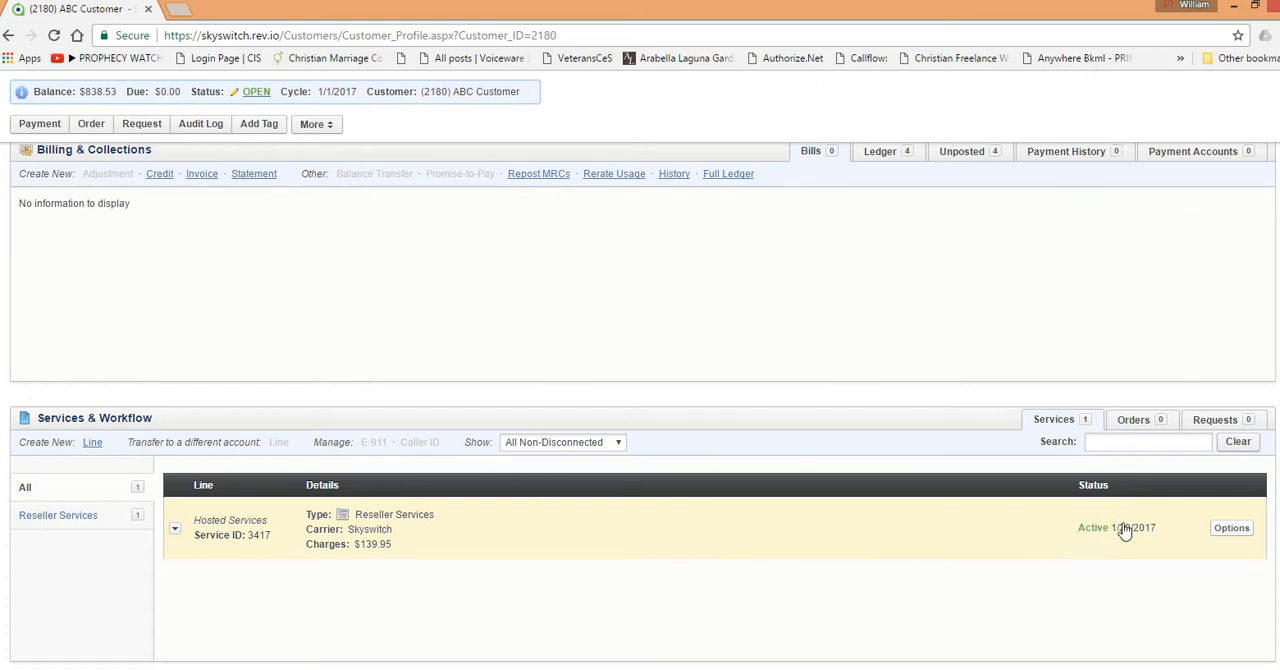
left_click(177, 531)
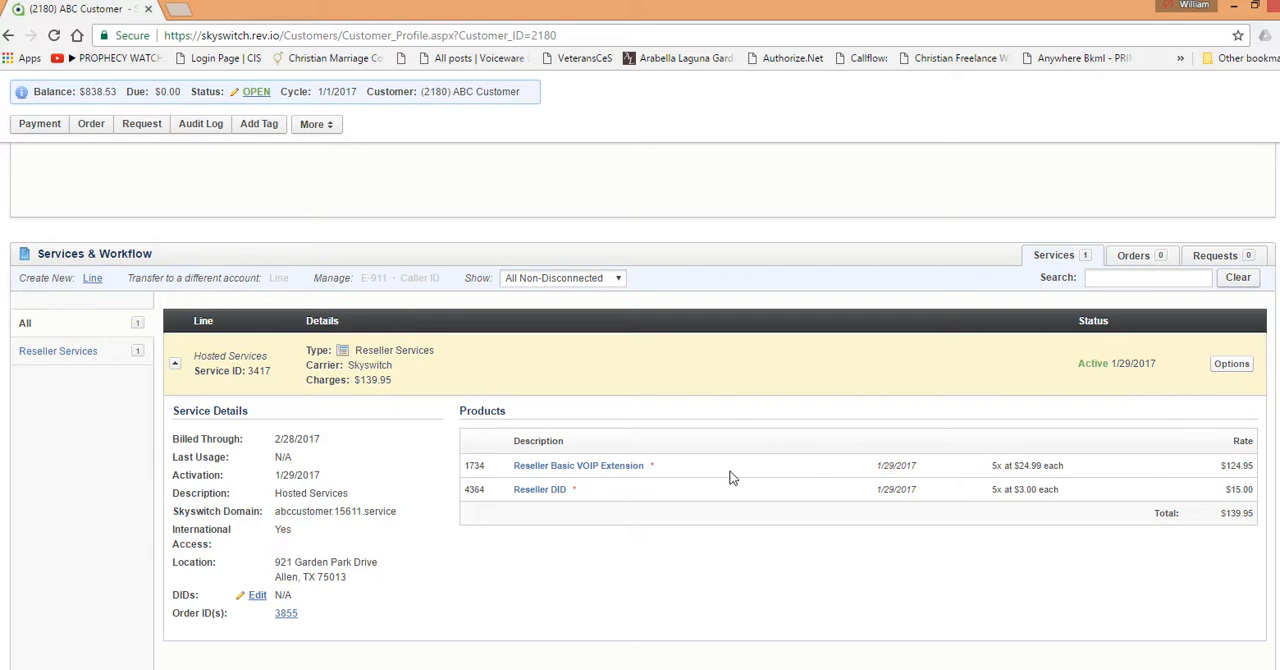
Step: View the rate and quantity change form for the Reseller Basic VOIP Extension product, and return to the customer without saving
left_click(590, 468)
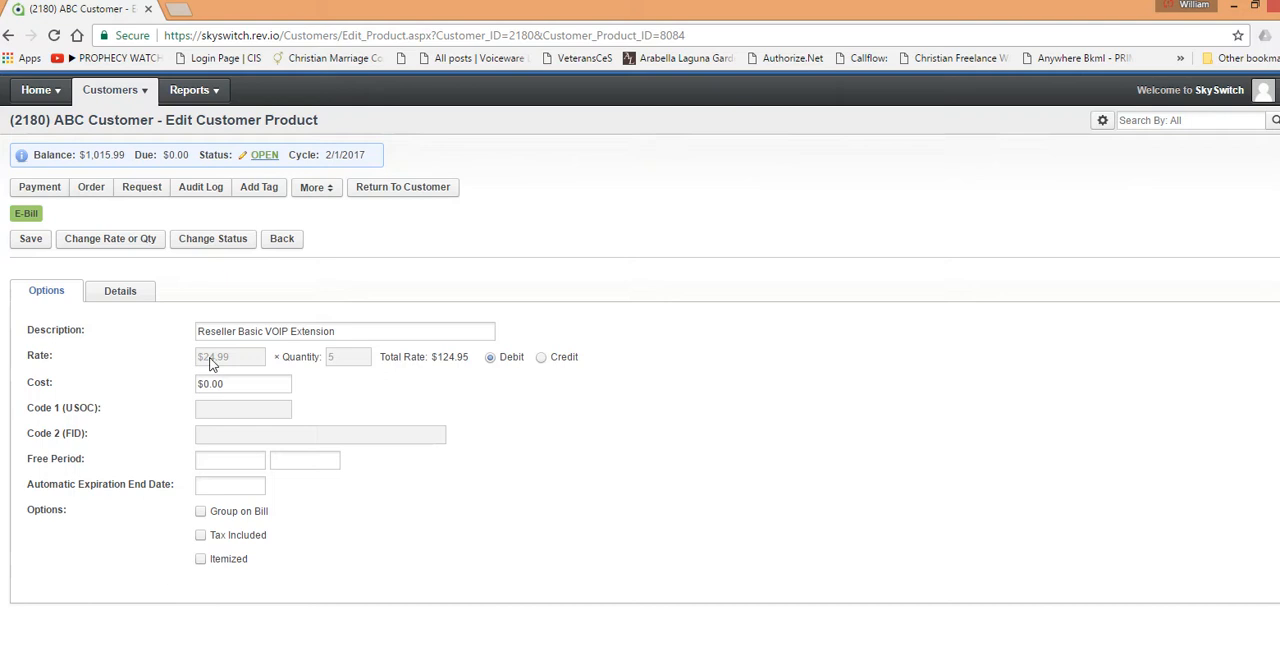
left_click(113, 240)
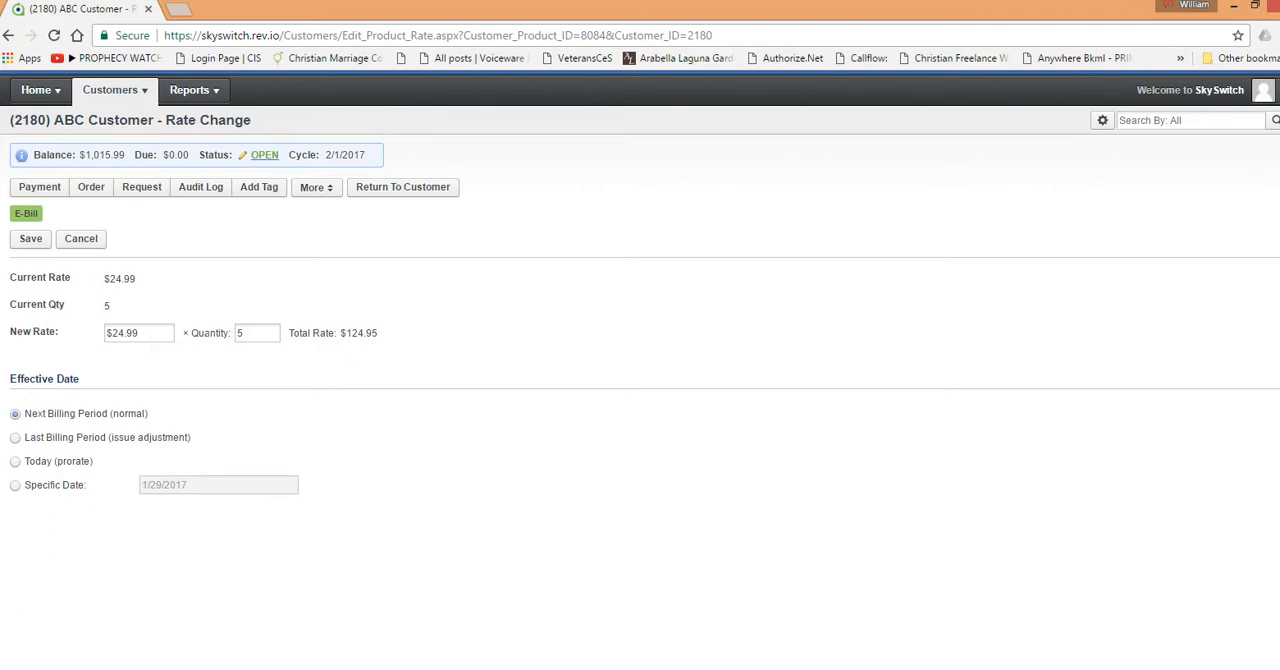
left_click(258, 333)
left_click(433, 196)
Step: Choose DISCONNECTED as the new status for the Reseller Basic VOIP Extension product, and return to the customer without submitting
scroll(531, 391, "down", 6)
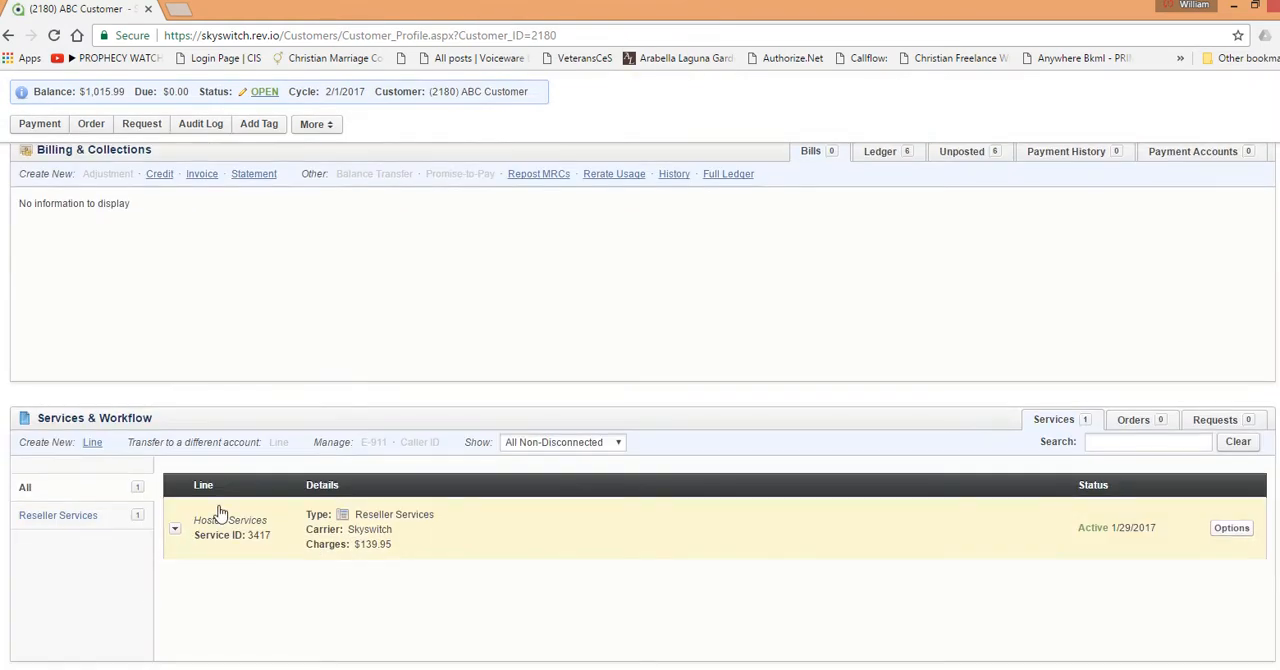
left_click(175, 529)
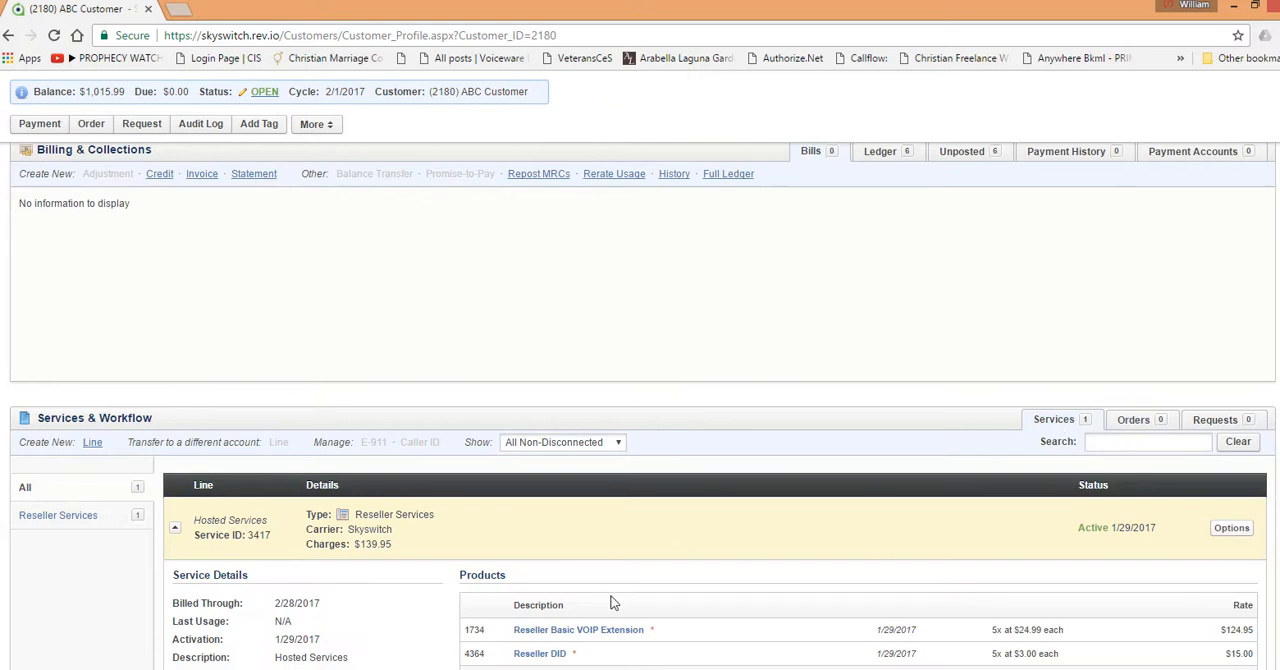
scroll(666, 521, "down", 3)
left_click(598, 468)
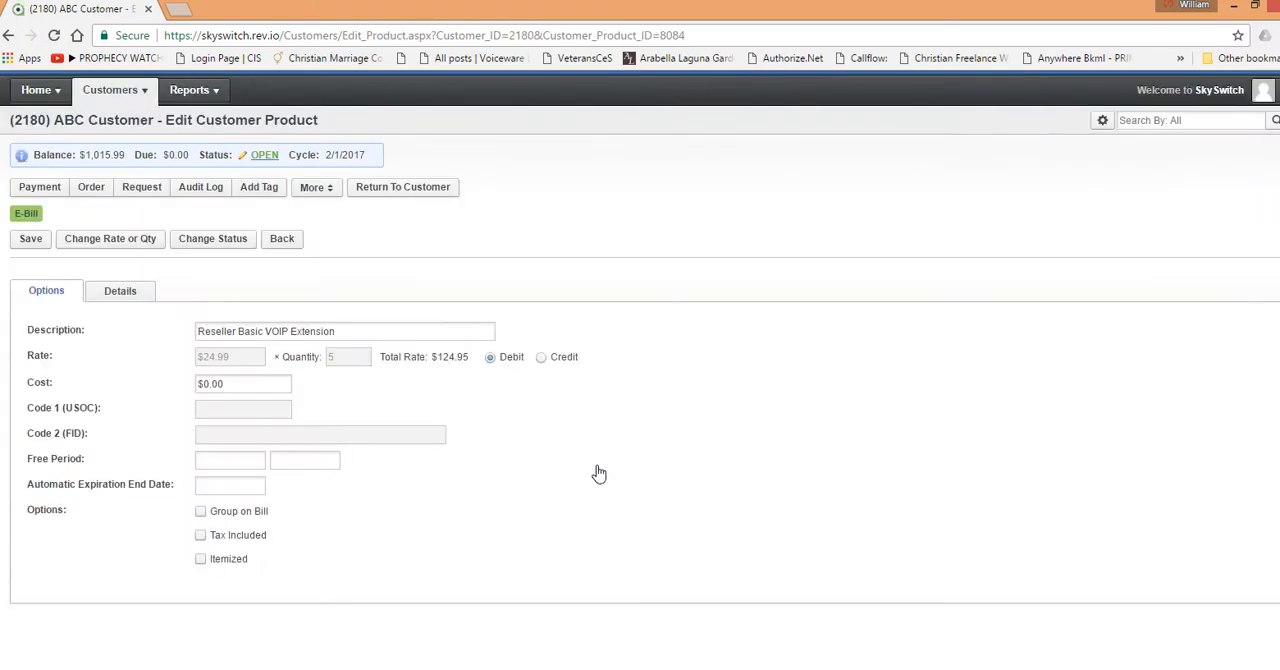
left_click(231, 246)
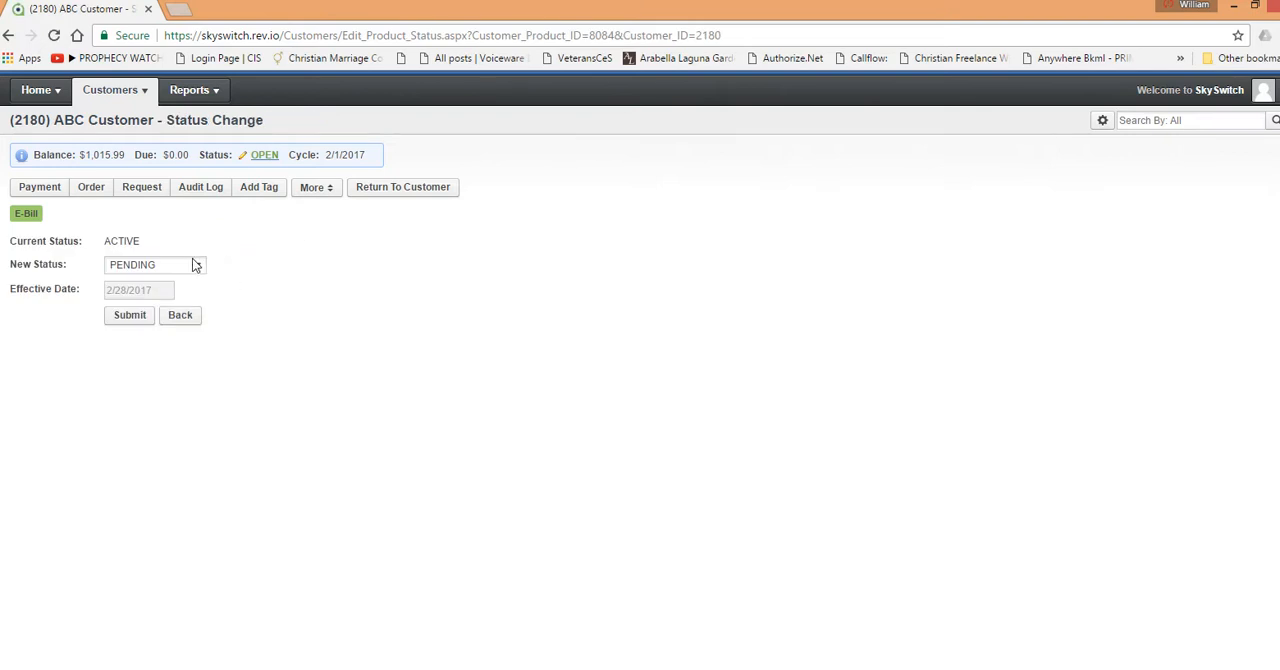
left_click(196, 271)
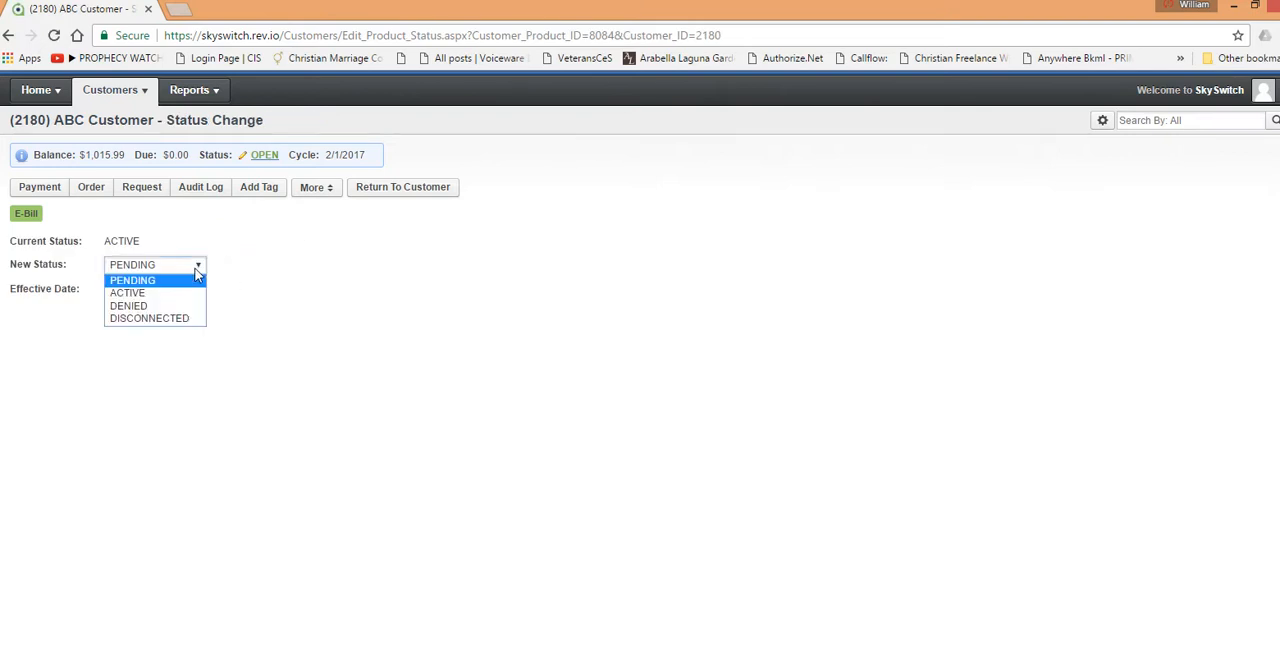
left_click(155, 318)
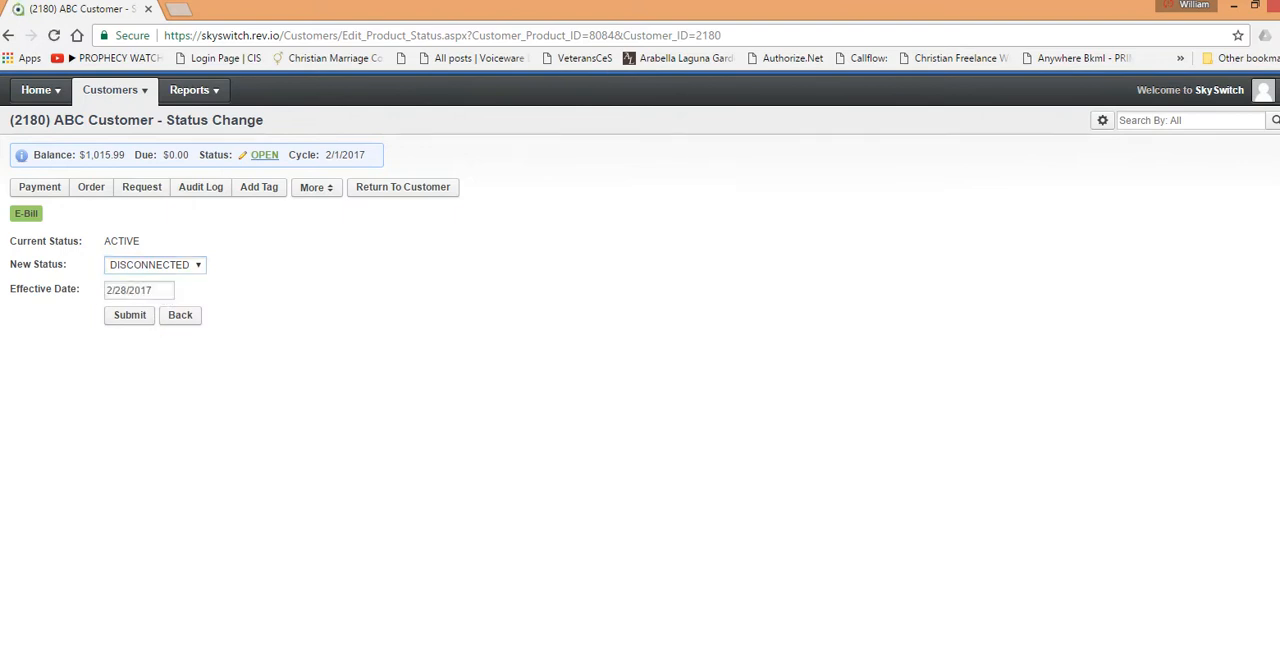
left_click(194, 266)
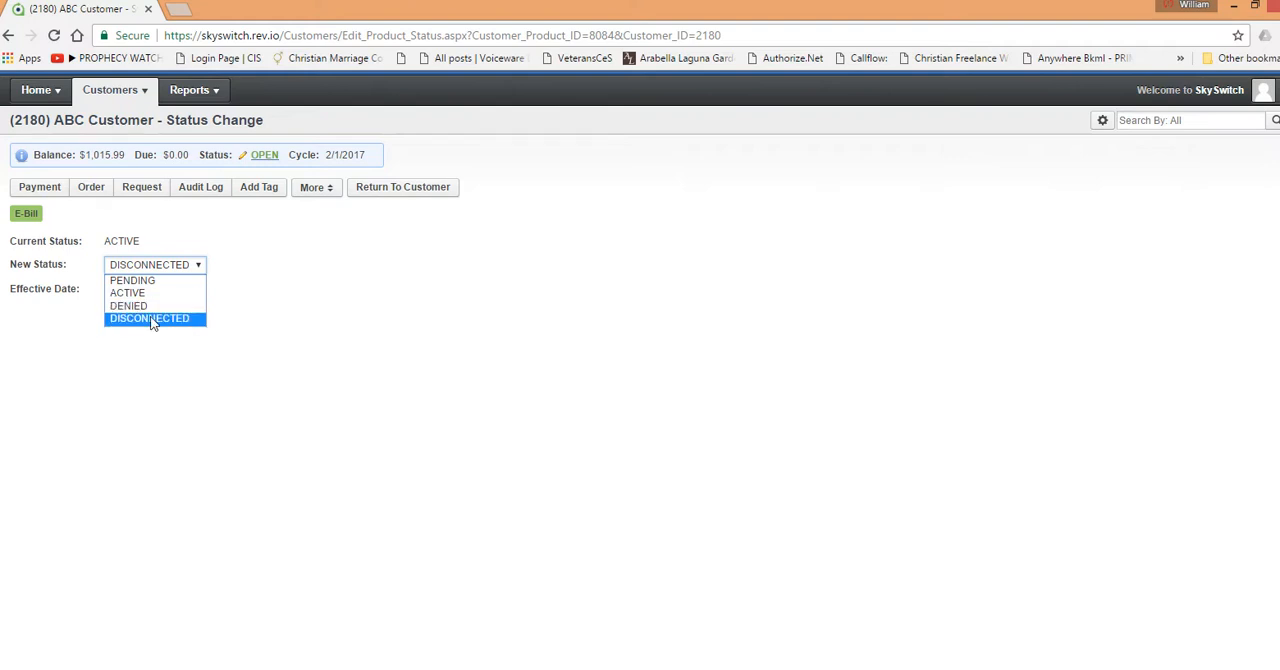
left_click(263, 305)
left_click(416, 191)
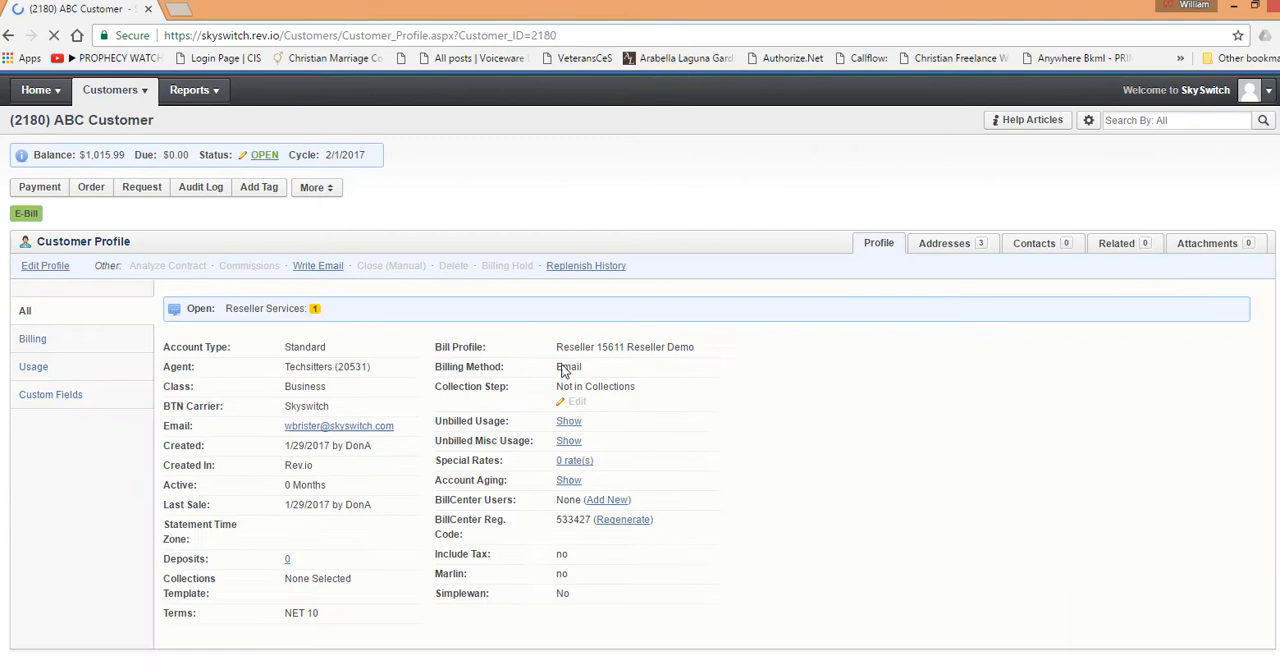
Step: Start adding a Reseller Basic VOIP Extension from Basic Service Charges to the Hosted Services line, and return to the customer without finishing
scroll(652, 354, "down", 5)
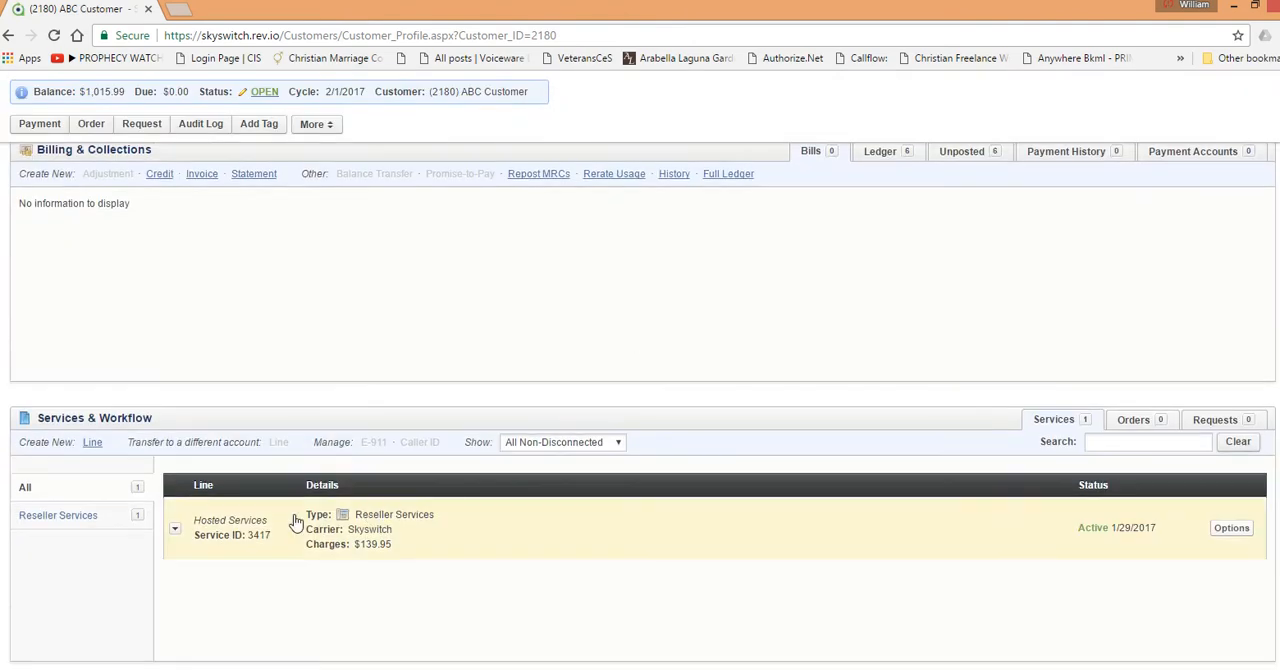
left_click(174, 528)
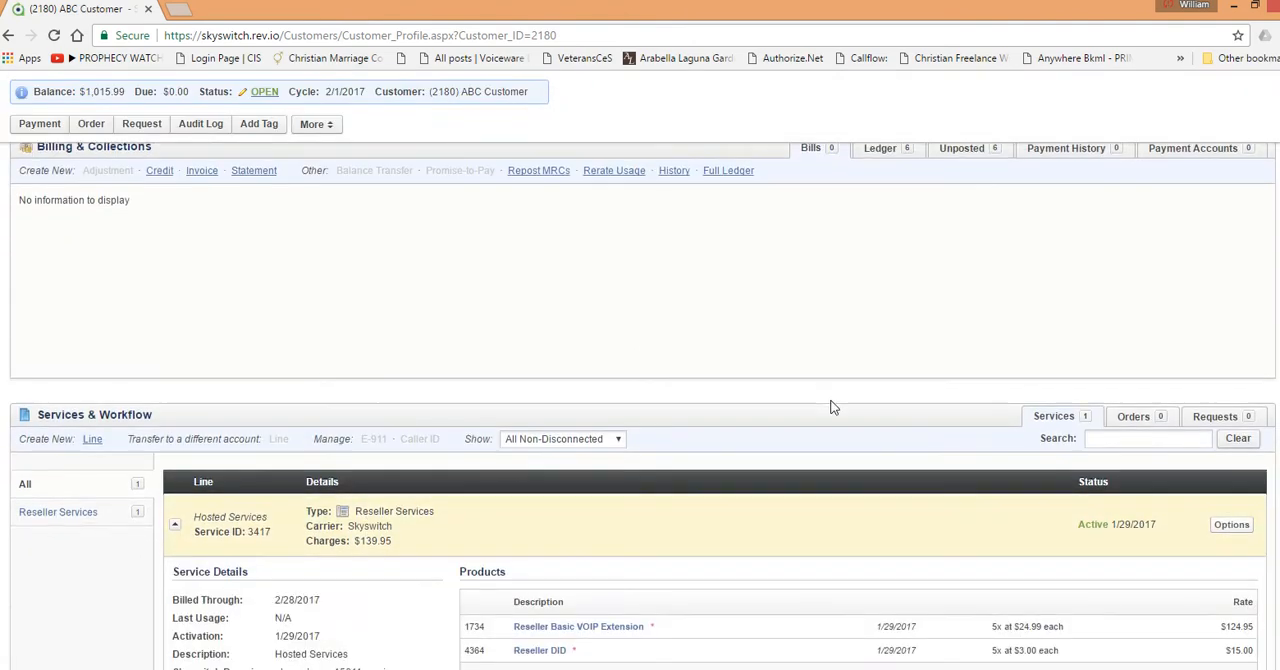
scroll(595, 556, "down", 1)
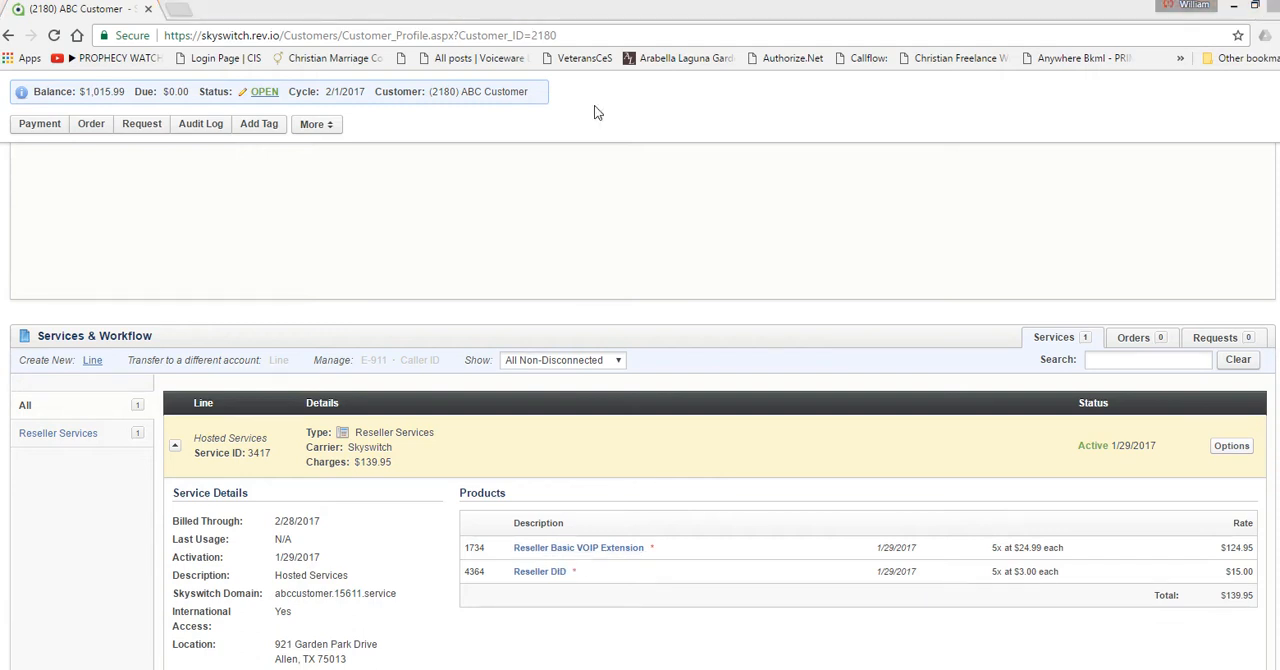
left_click(1231, 452)
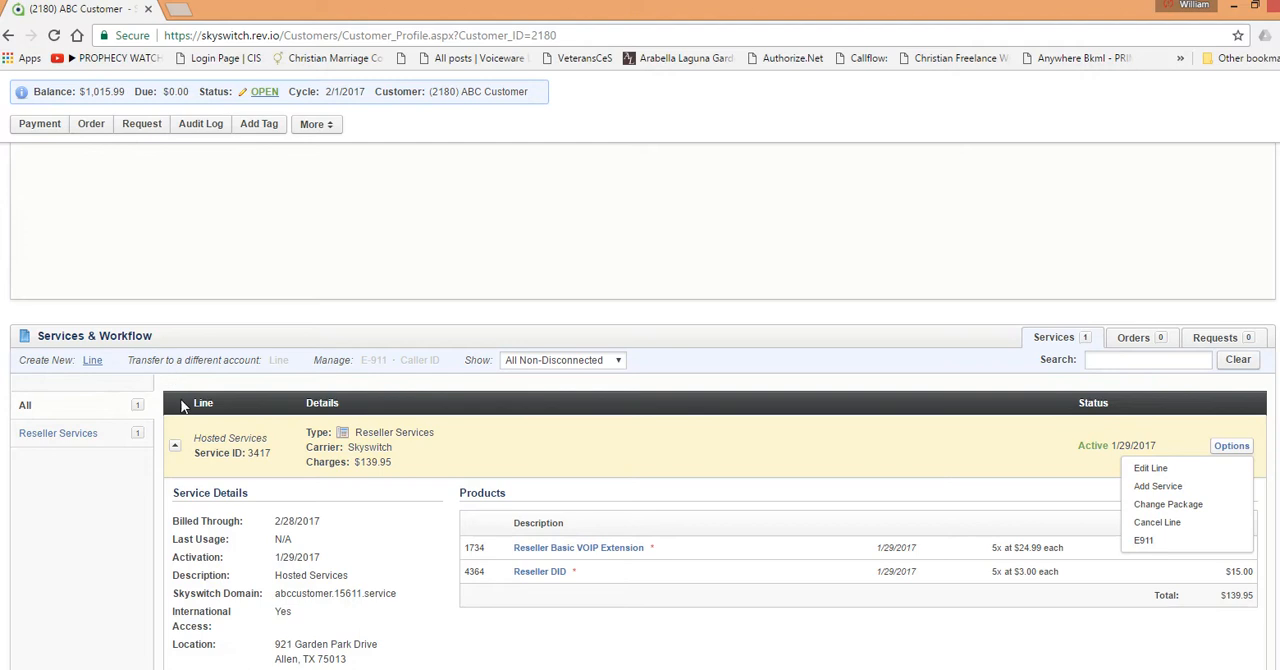
left_click(1162, 490)
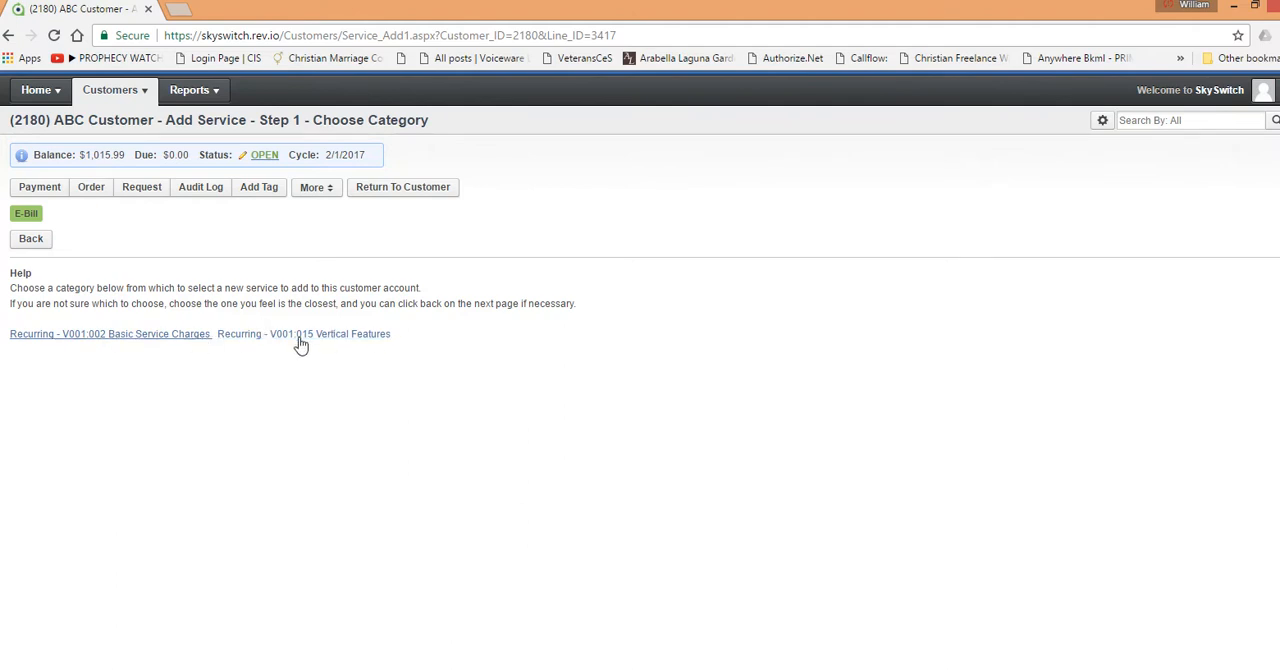
left_click(168, 338)
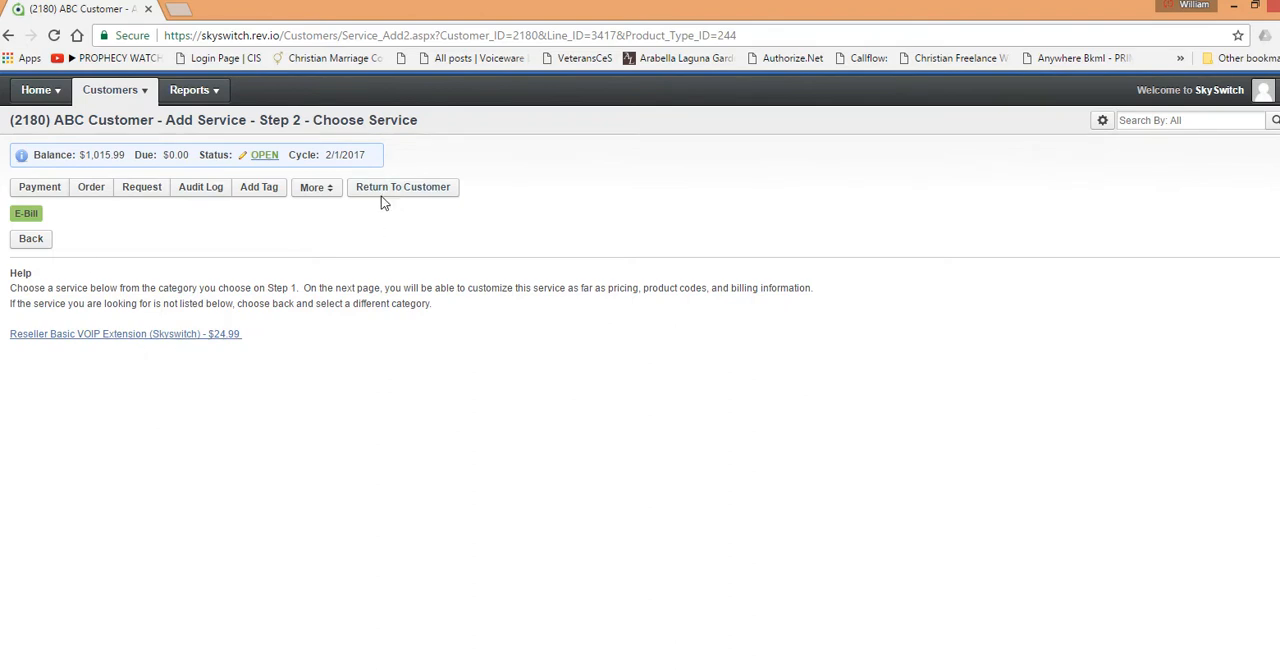
left_click(165, 340)
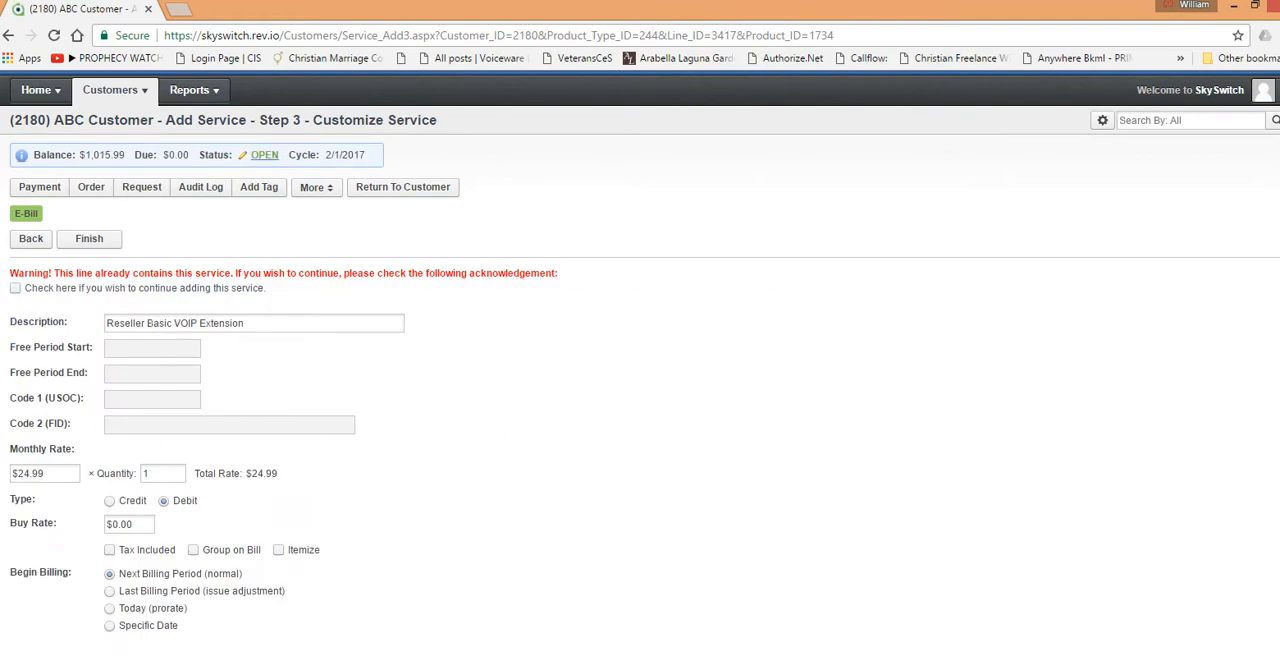
left_click(48, 473)
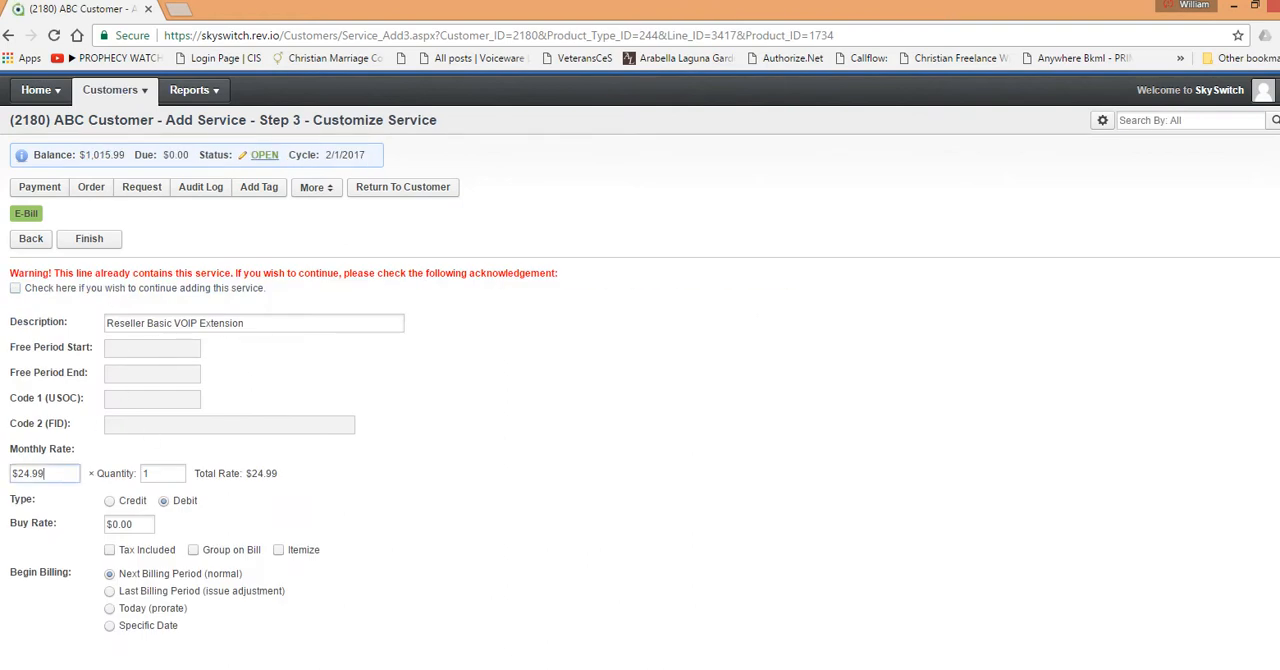
left_click(156, 473)
left_click(407, 190)
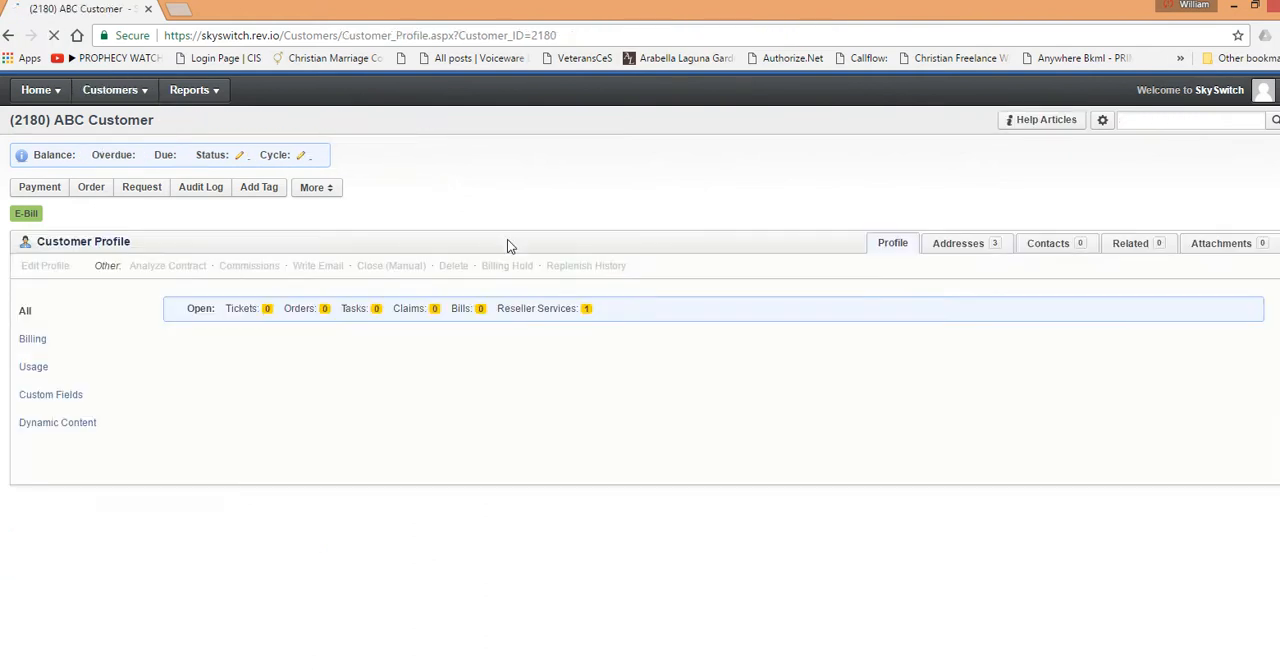
Step: Expand the Hosted Services line again and examine the actions available for it
scroll(603, 337, "down", 5)
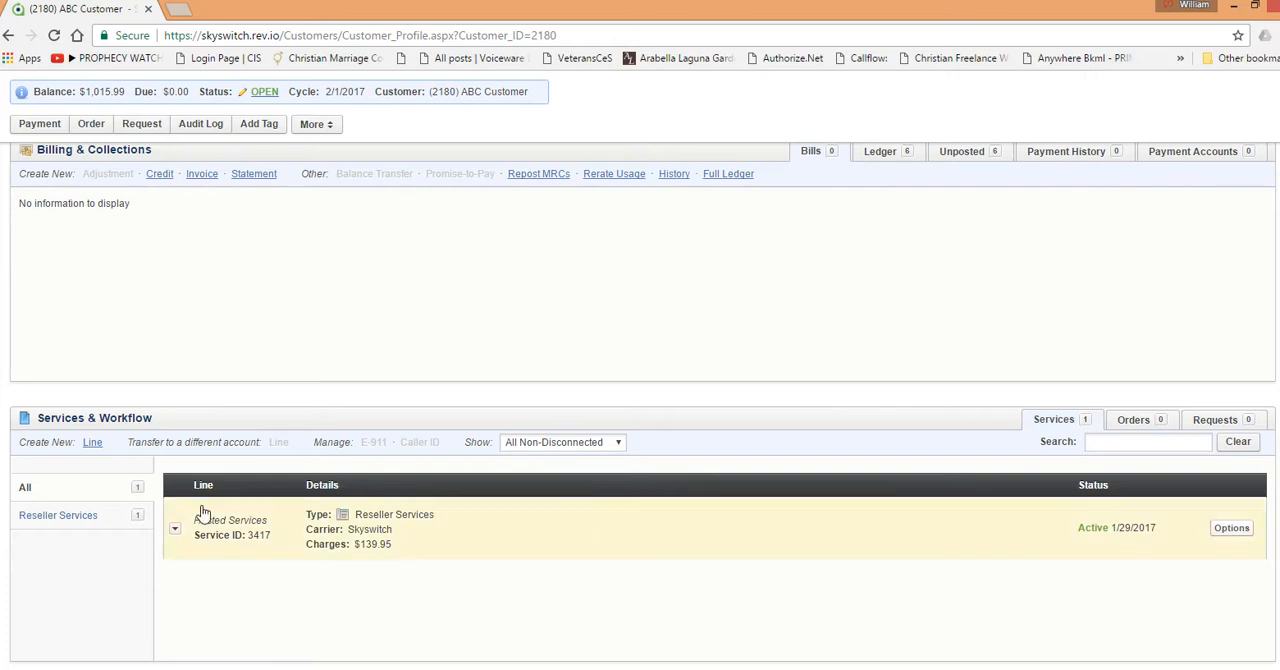
left_click(175, 528)
scroll(706, 443, "down", 2)
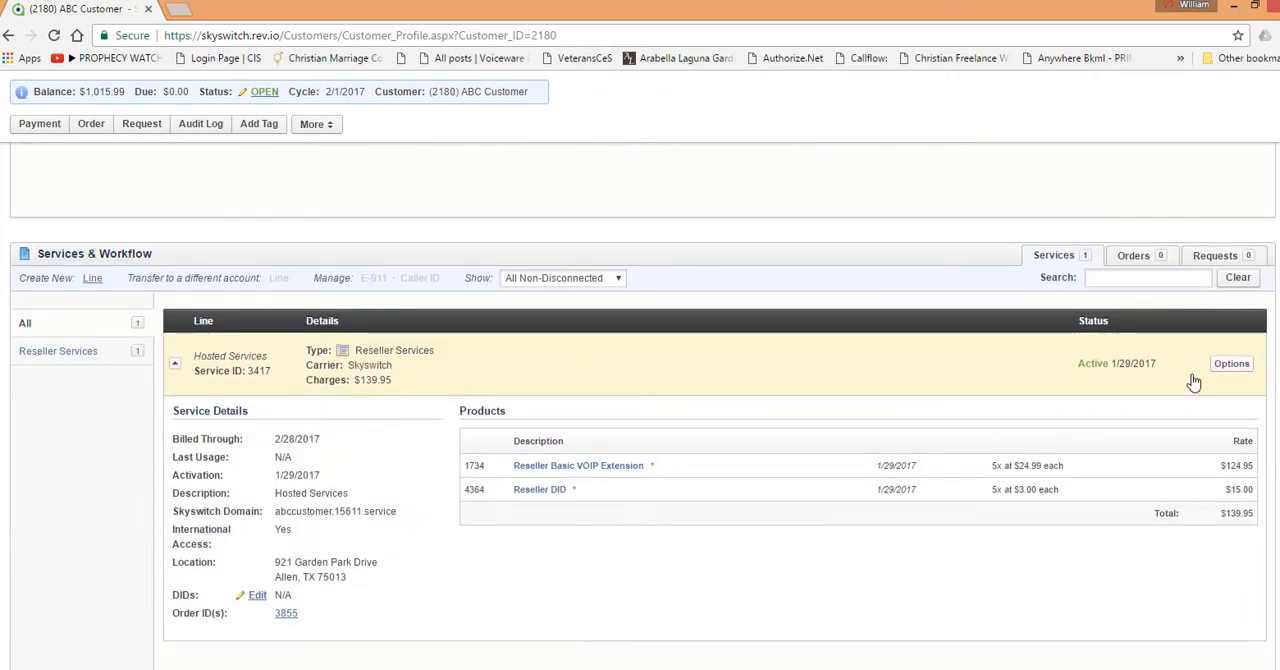
left_click(1233, 366)
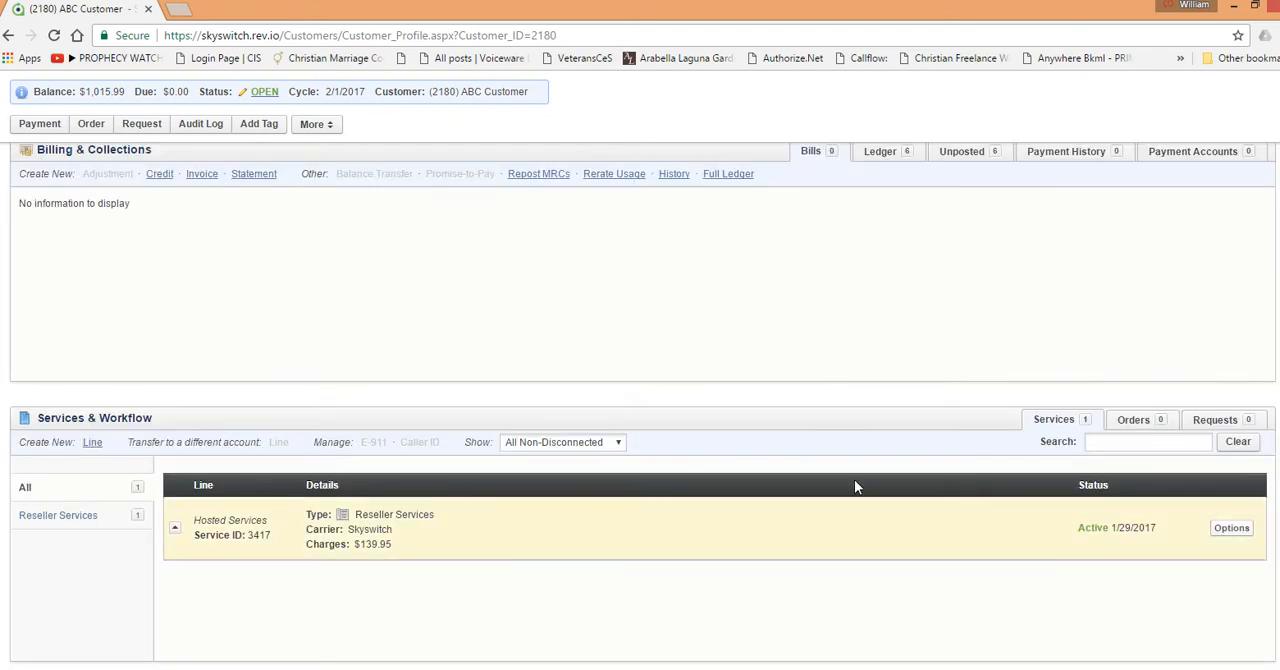
Step: Expand the Hosted Services line and examine its service details and products
left_click(340, 516)
scroll(568, 503, "down", 2)
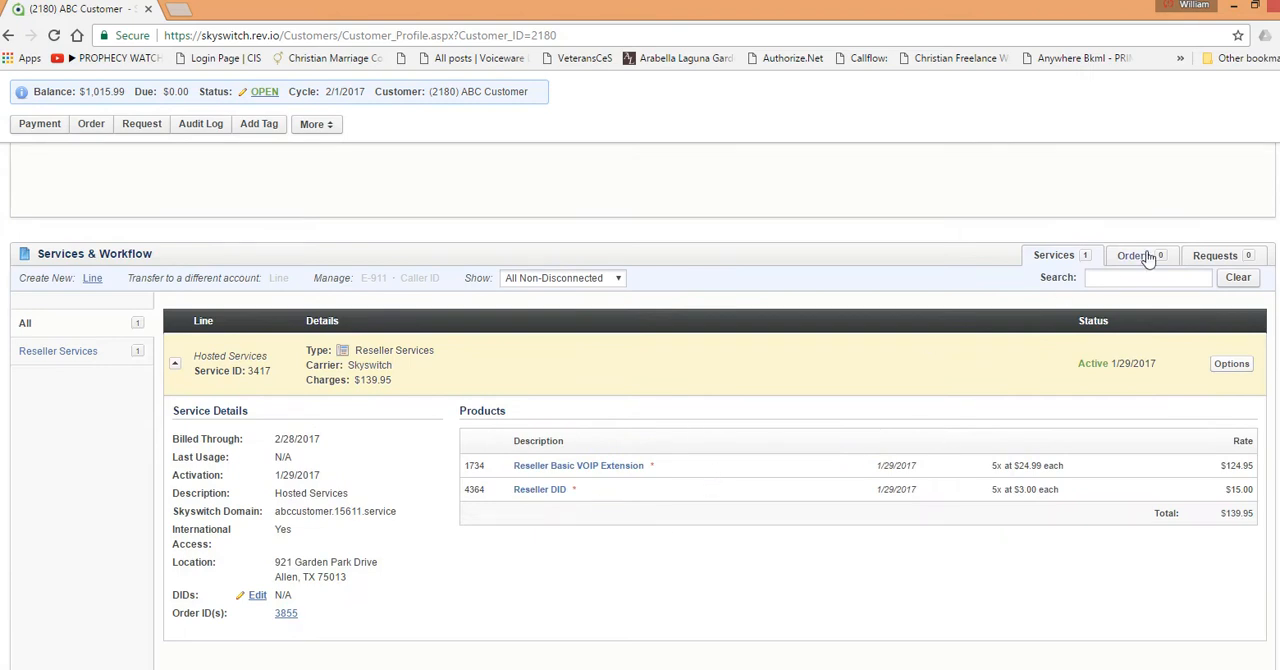
scroll(914, 333, "up", 1)
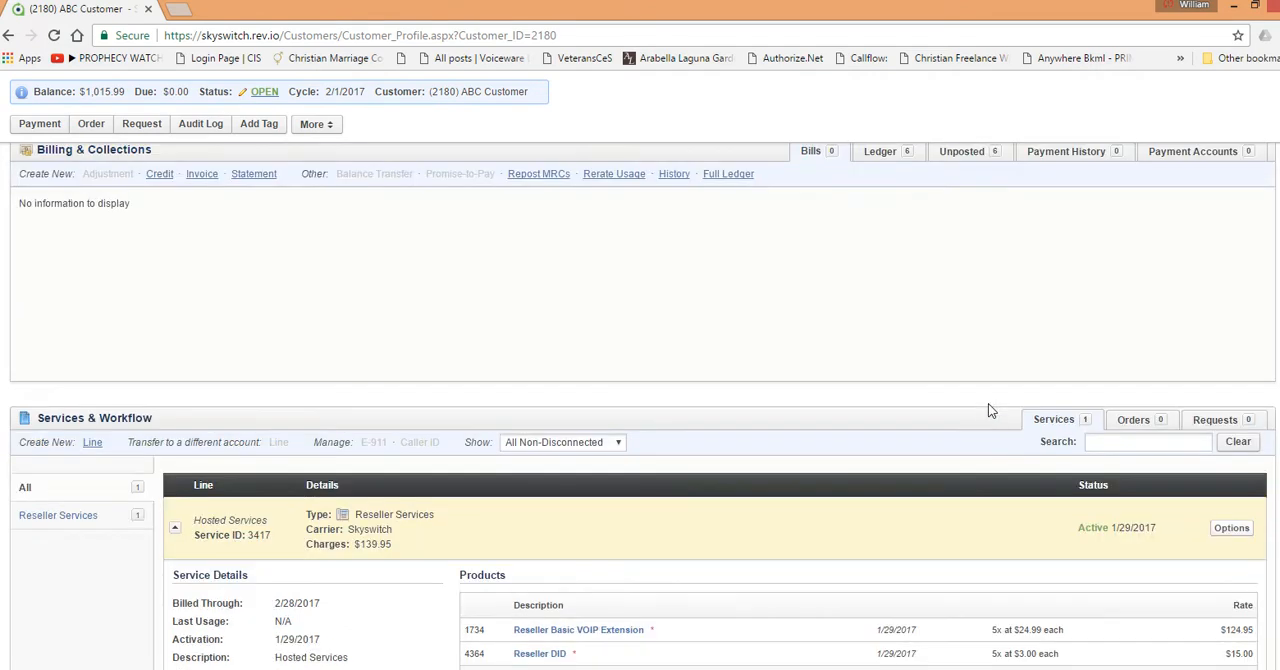
Step: Display the customer's unposted transactions and examine their amounts and bill ranges against the products on the Hosted Services line
scroll(988, 410, "up", 1)
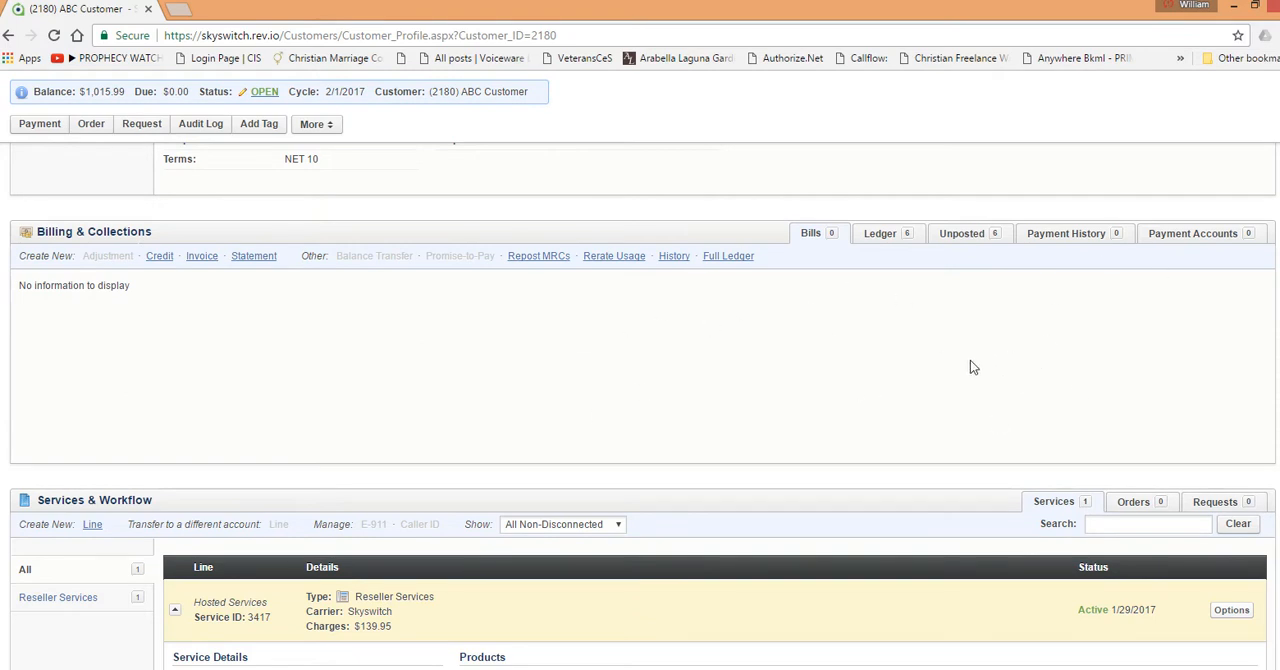
left_click(966, 236)
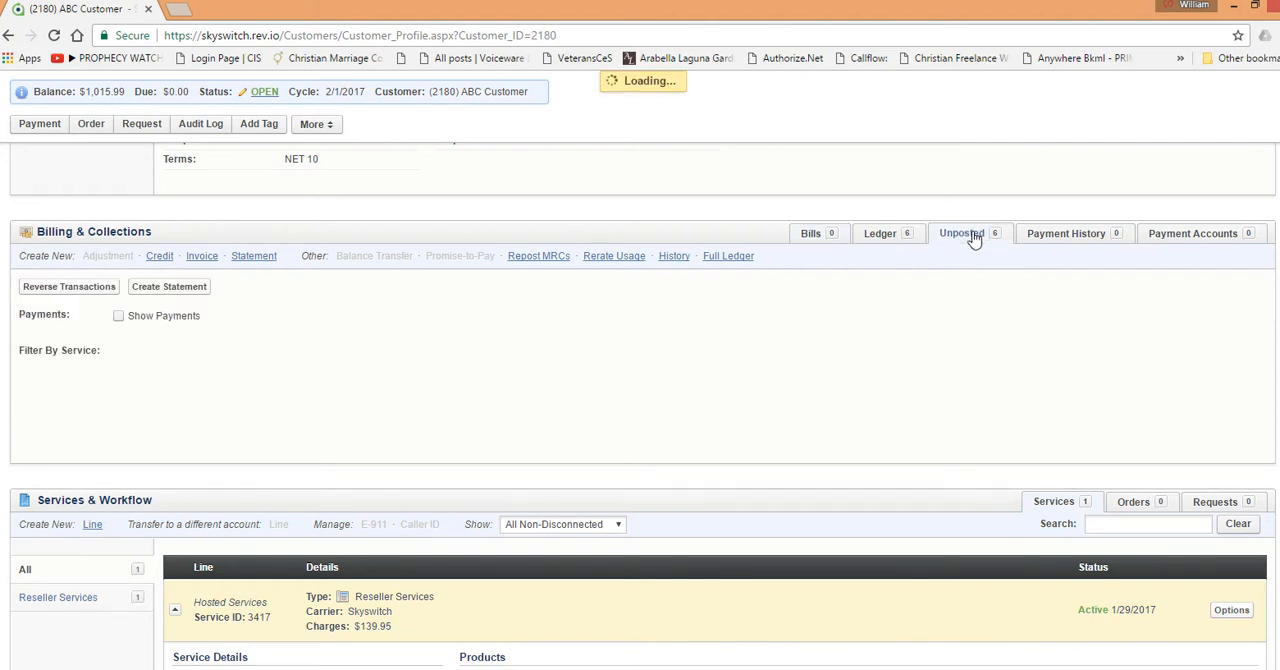
scroll(810, 329, "down", 3)
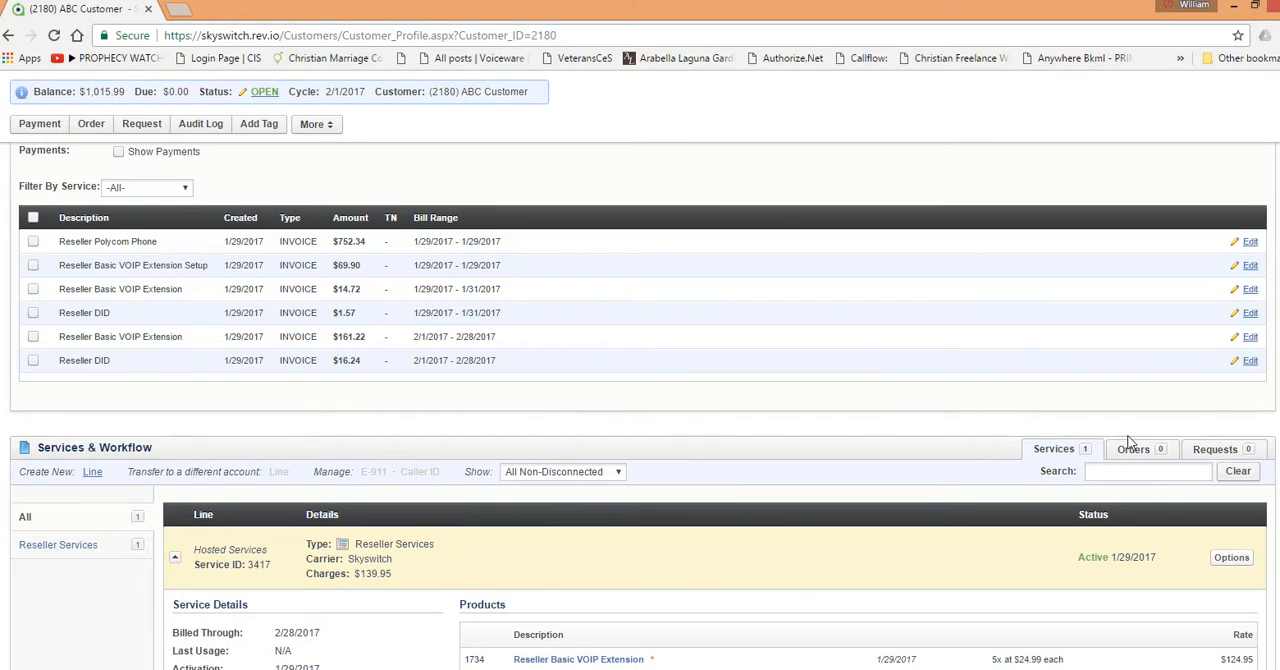
scroll(891, 538, "down", 1)
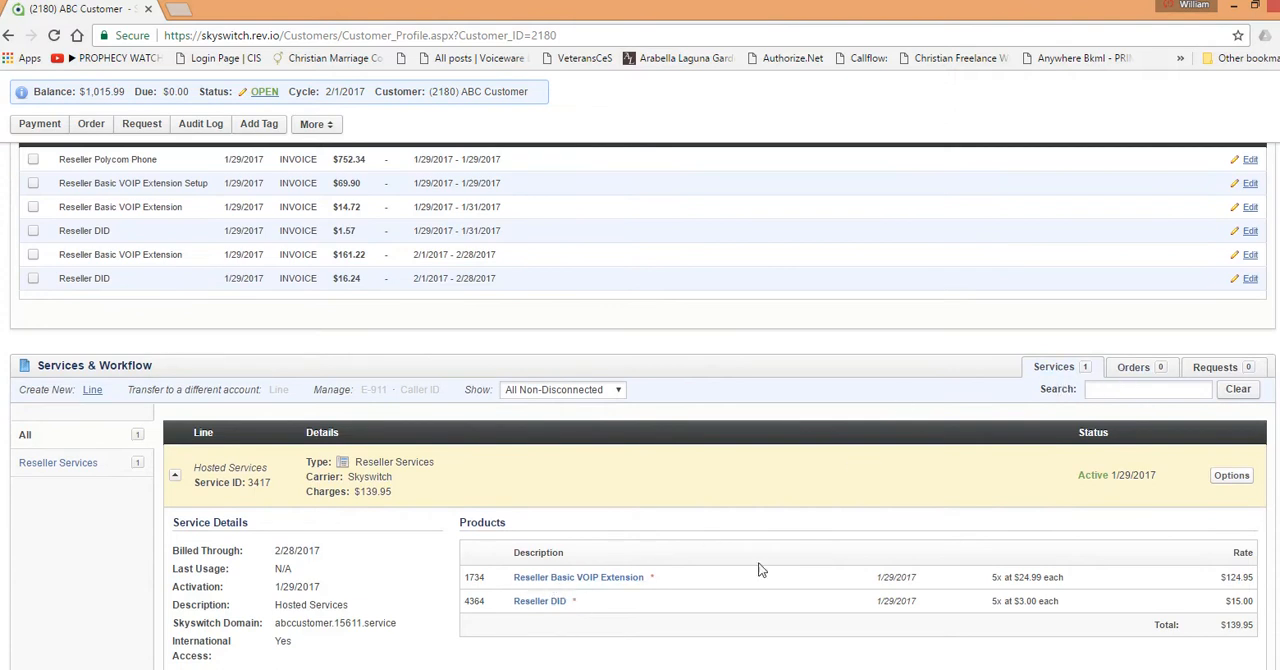
scroll(766, 557, "up", 2)
scroll(529, 380, "up", 2)
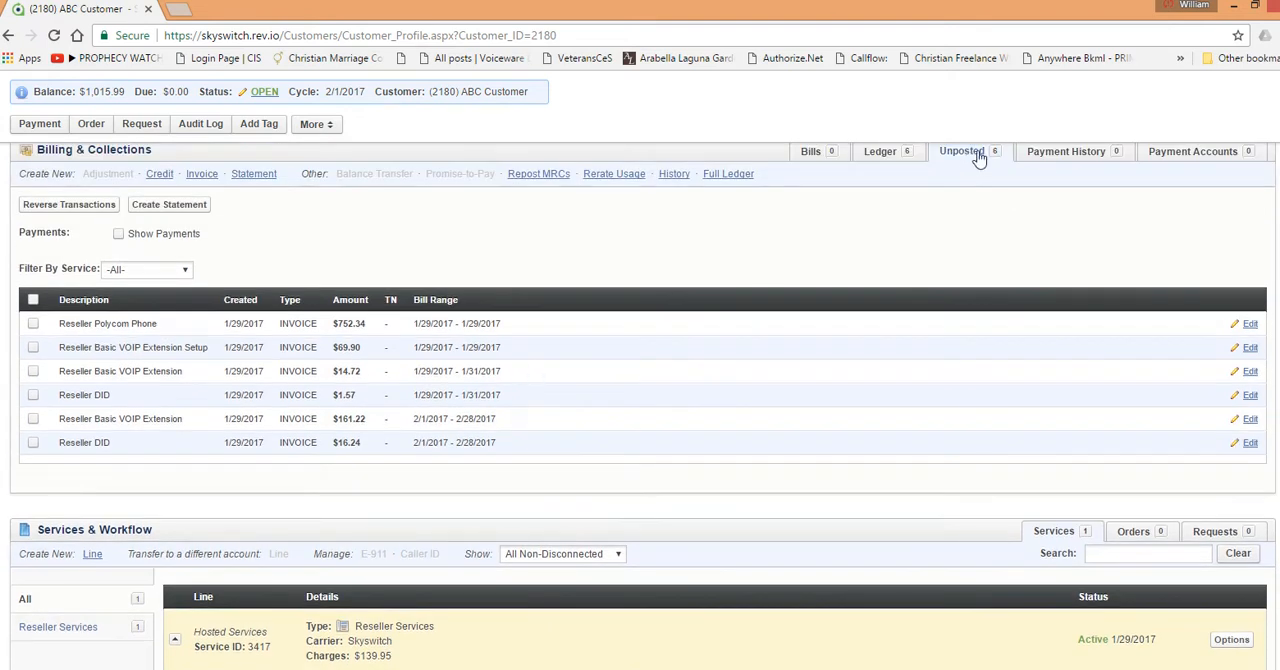
scroll(974, 220, "up", 1)
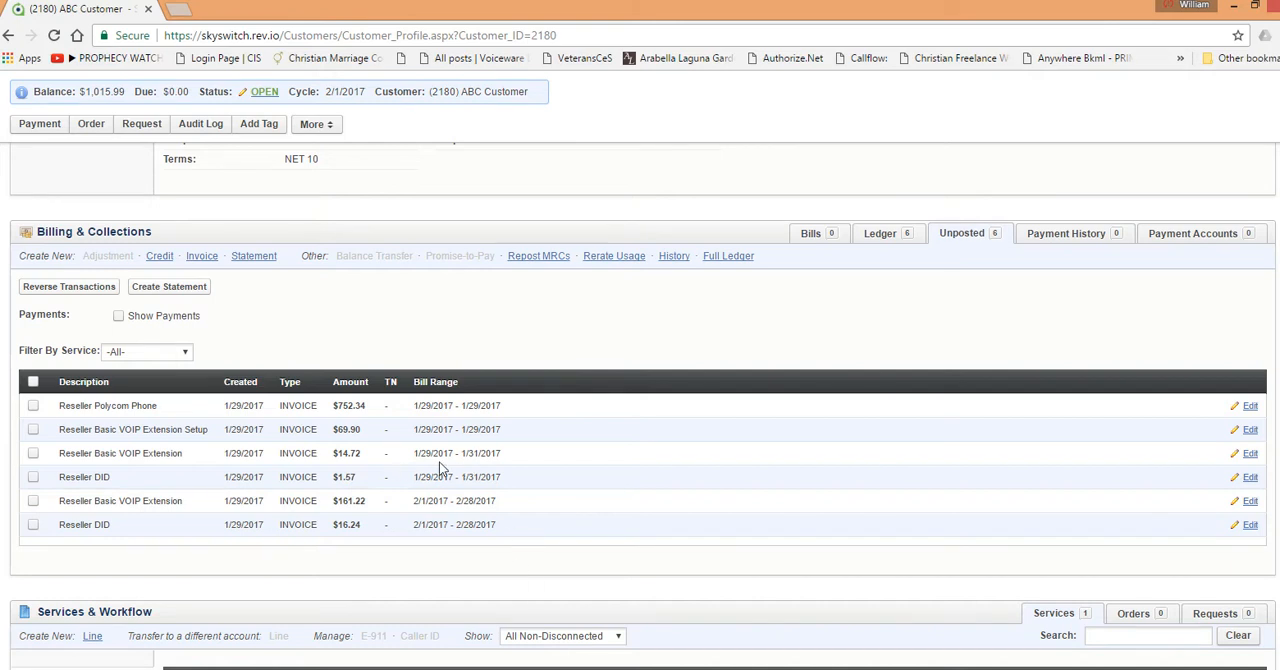
scroll(740, 565, "down", 2)
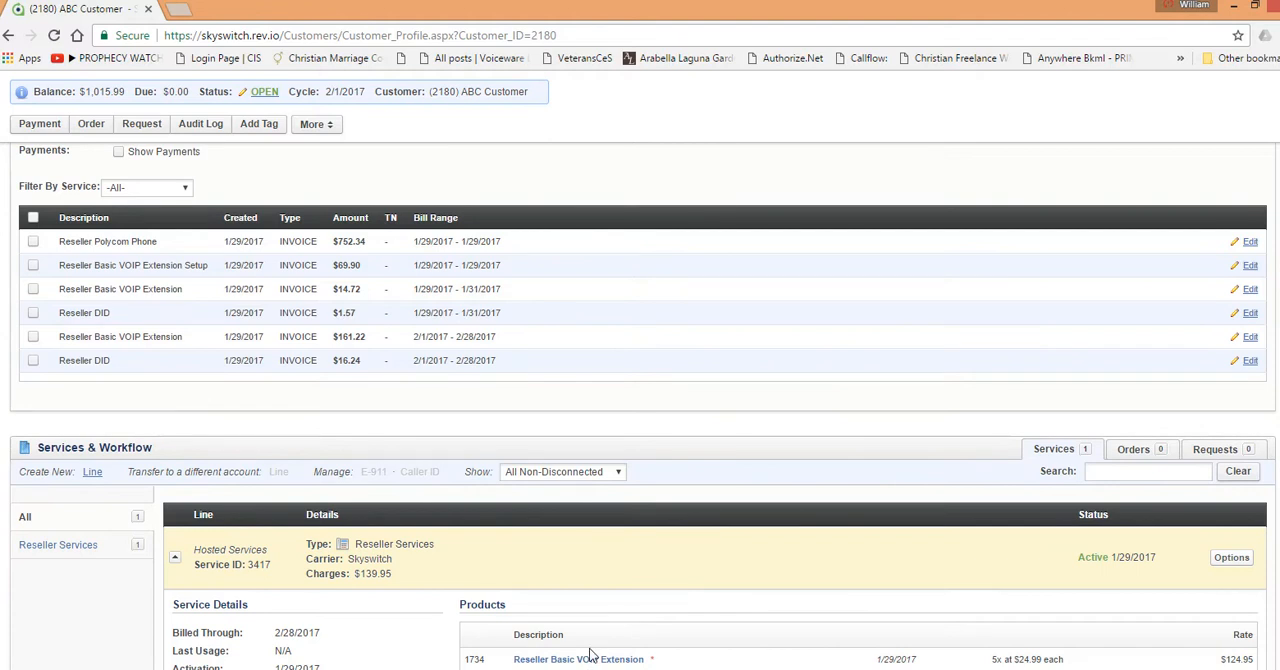
scroll(550, 504, "up", 1)
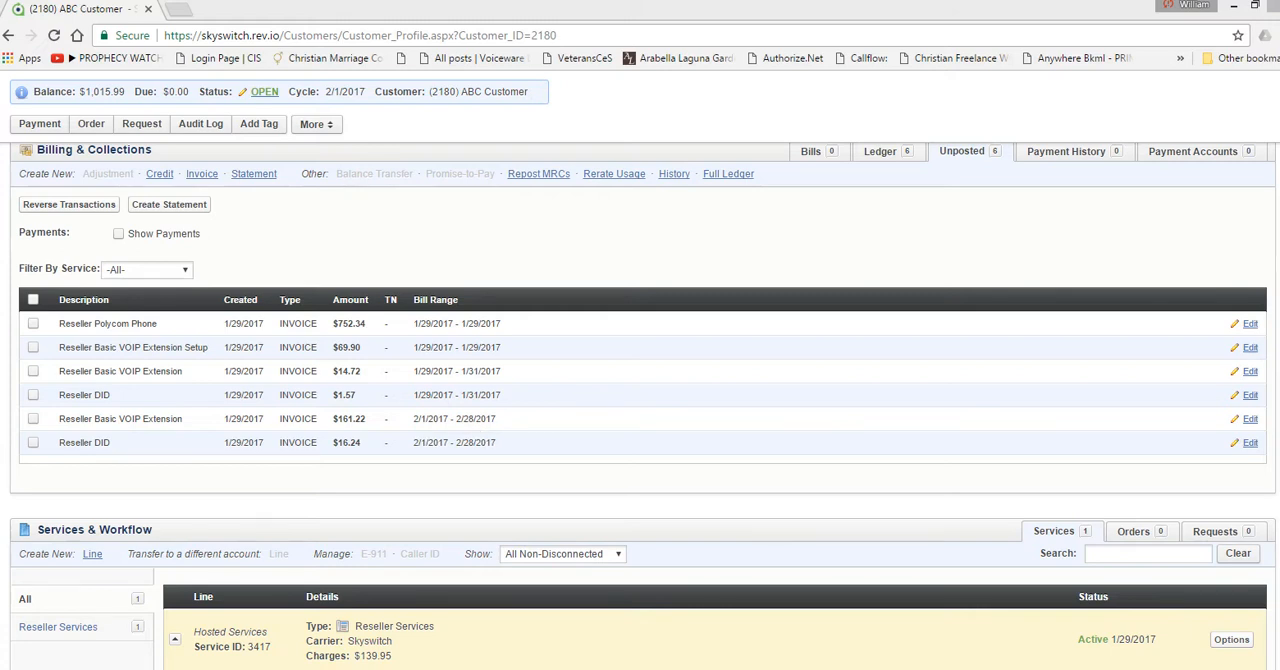
Step: Select the four unposted charges whose bill ranges start on 1/29/2017, and start creating a statement from them
scroll(640, 400, "up", 1)
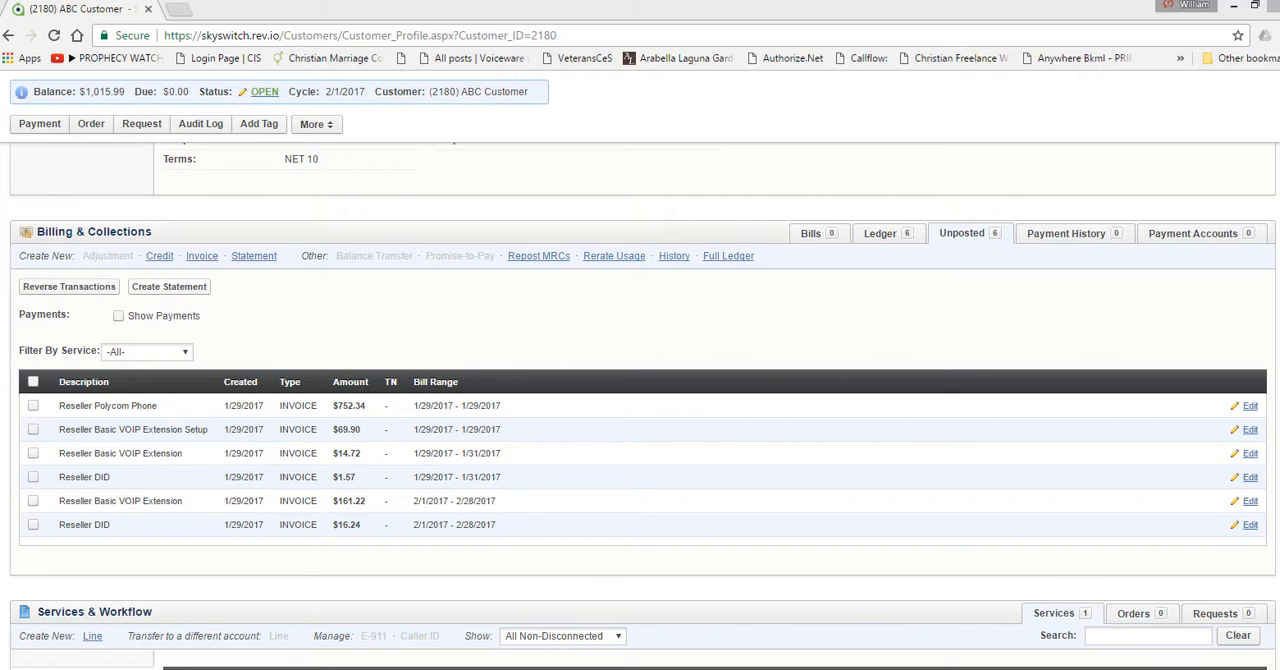
left_click(34, 478)
left_click(34, 454)
left_click(34, 430)
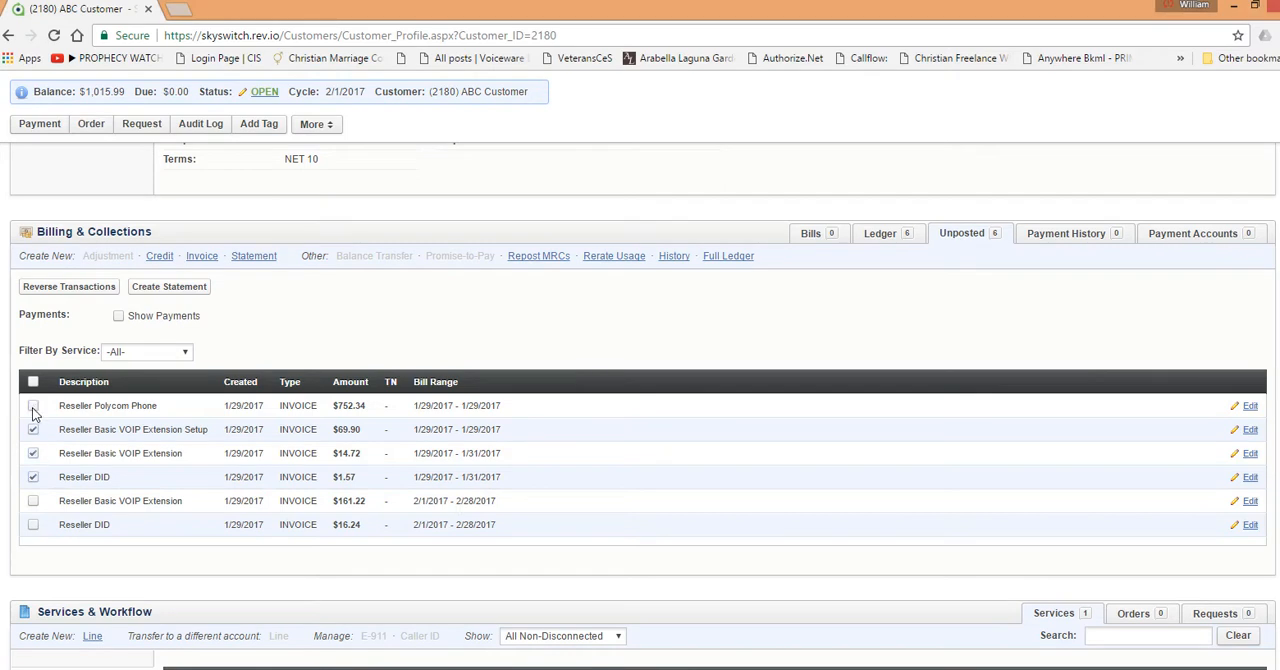
left_click(34, 407)
left_click(189, 292)
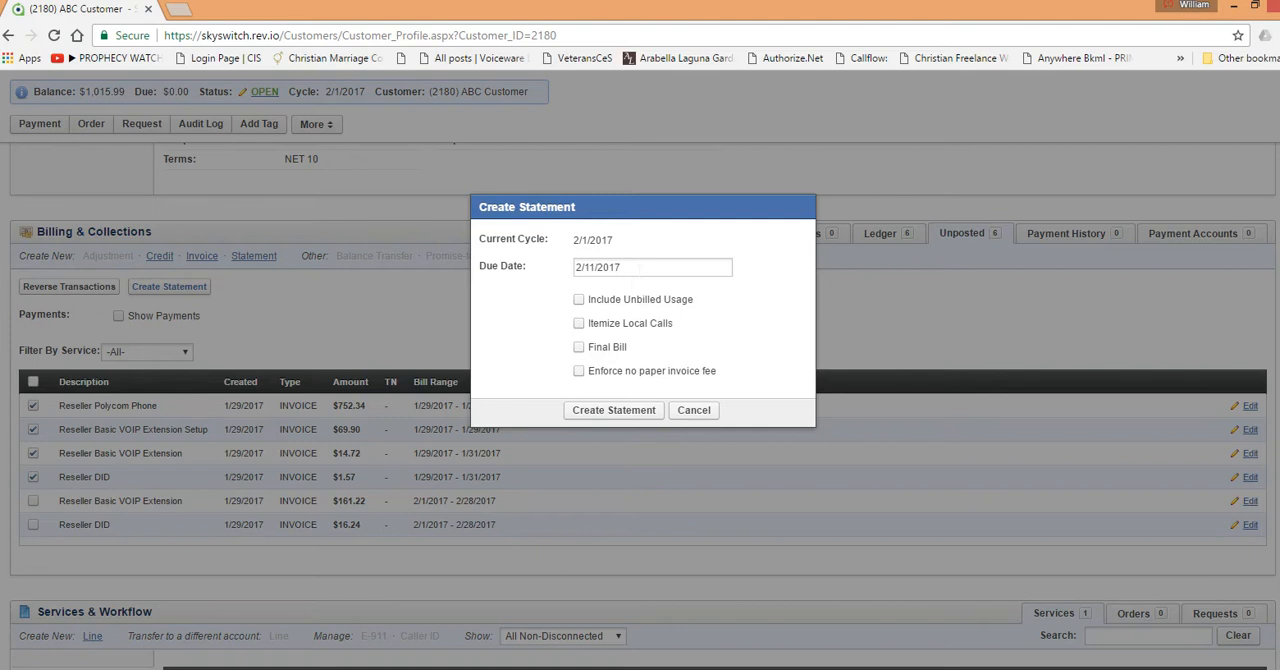
Step: Set the statement's due date to 01/30/2017
left_click(639, 267)
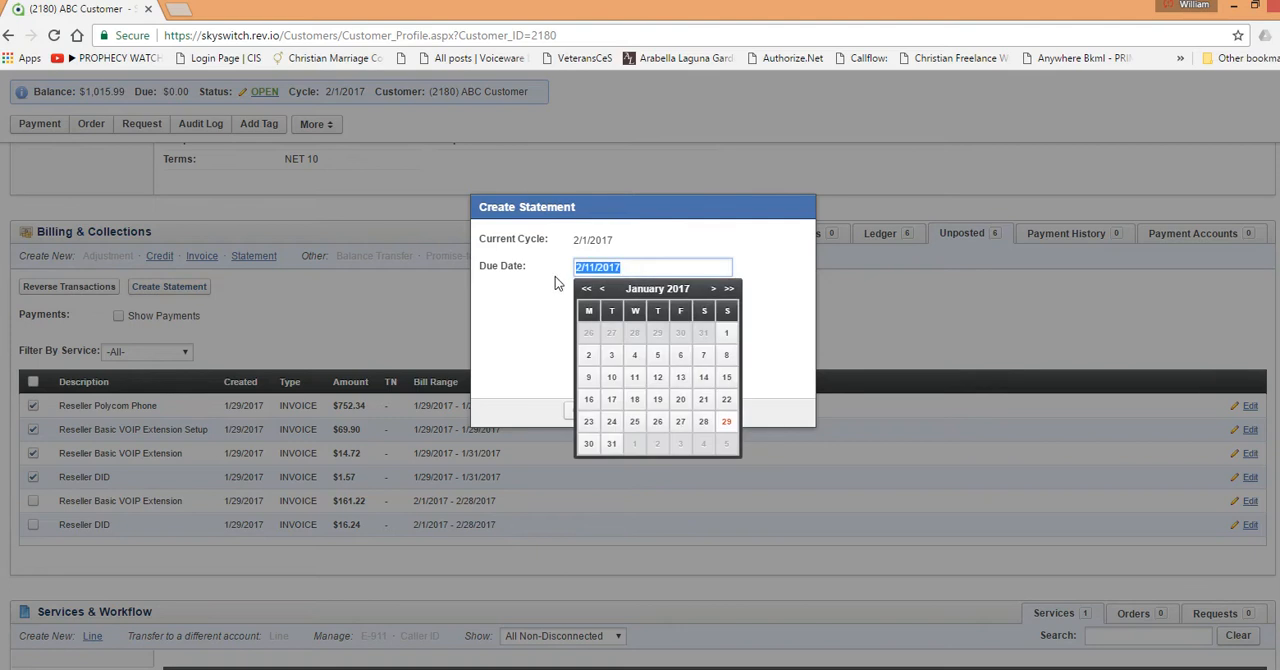
left_click(727, 424)
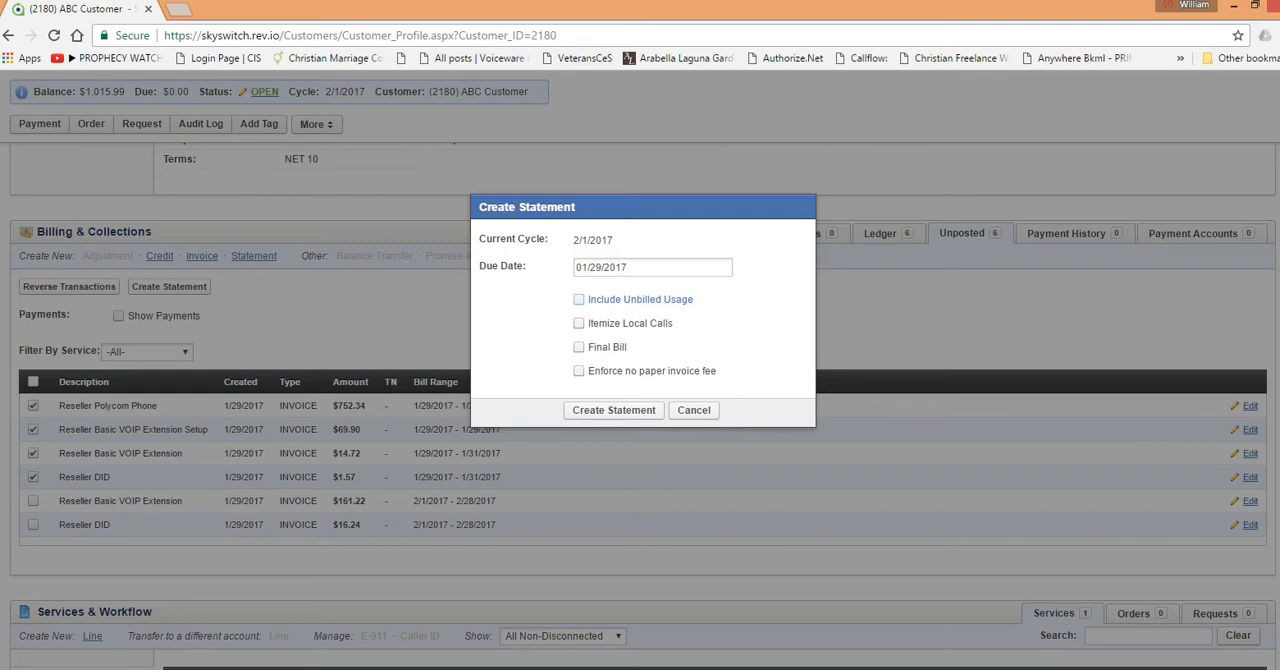
left_click(607, 444)
left_click(652, 267)
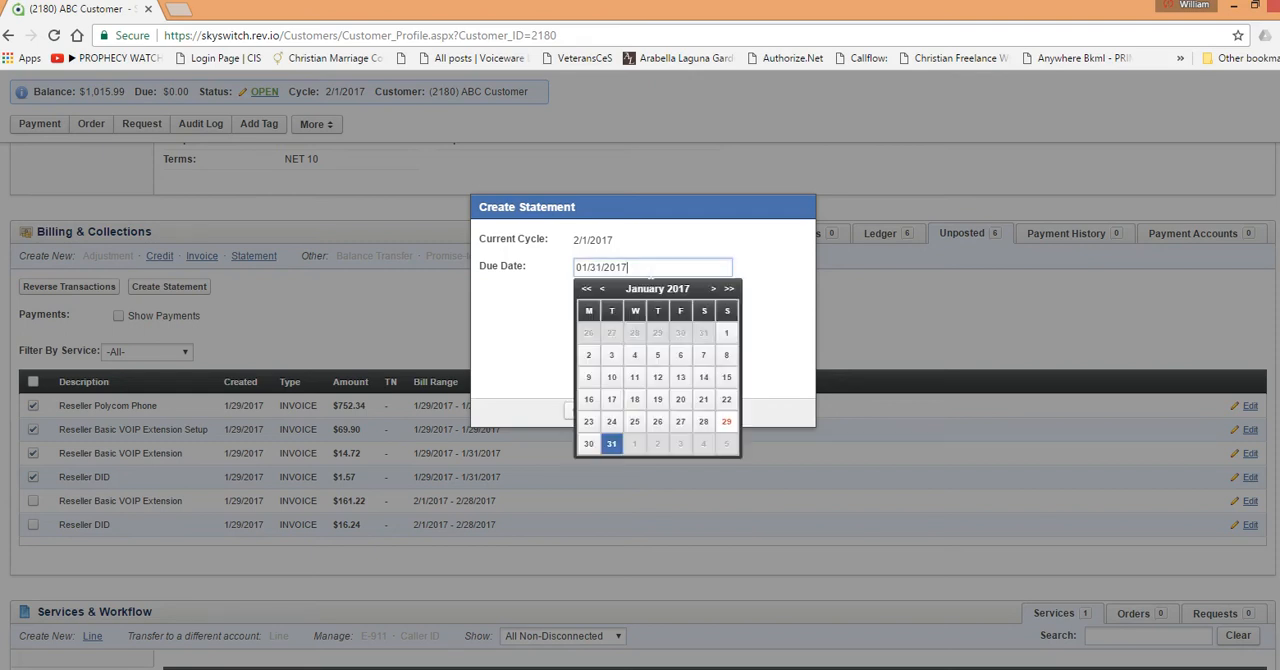
left_click(590, 444)
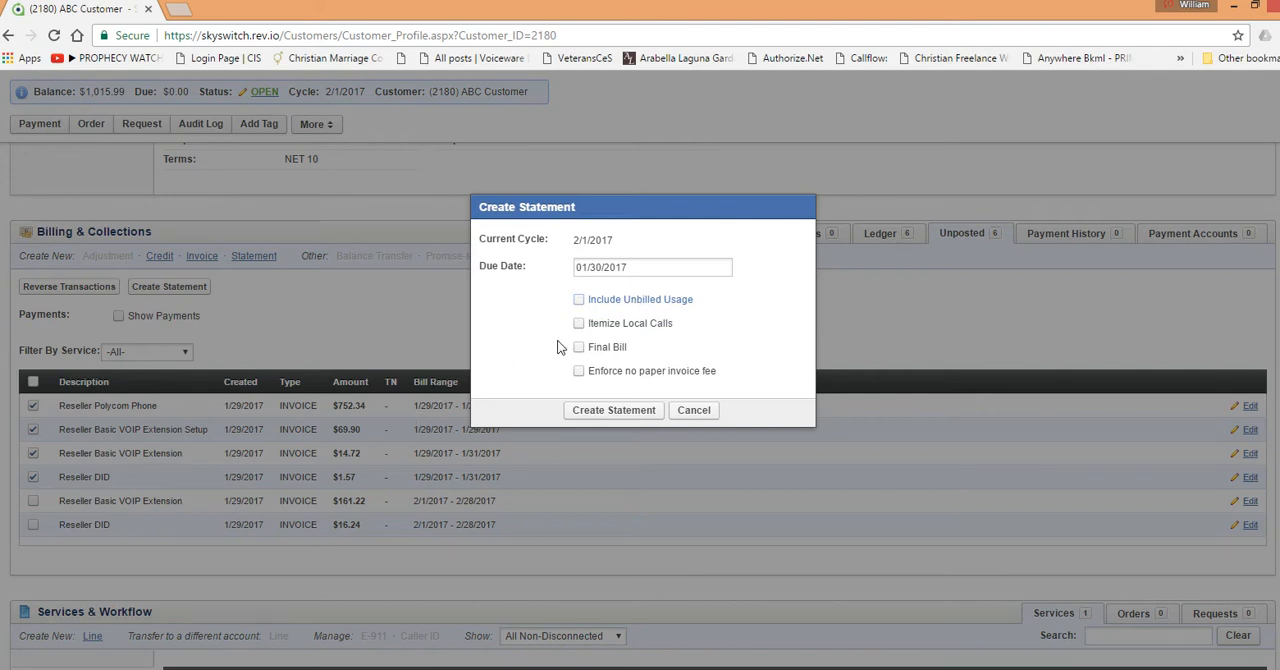
Step: Create the statement without itemizing local calls, and dismiss the resulting alert
left_click(625, 323)
left_click(630, 323)
left_click(614, 410)
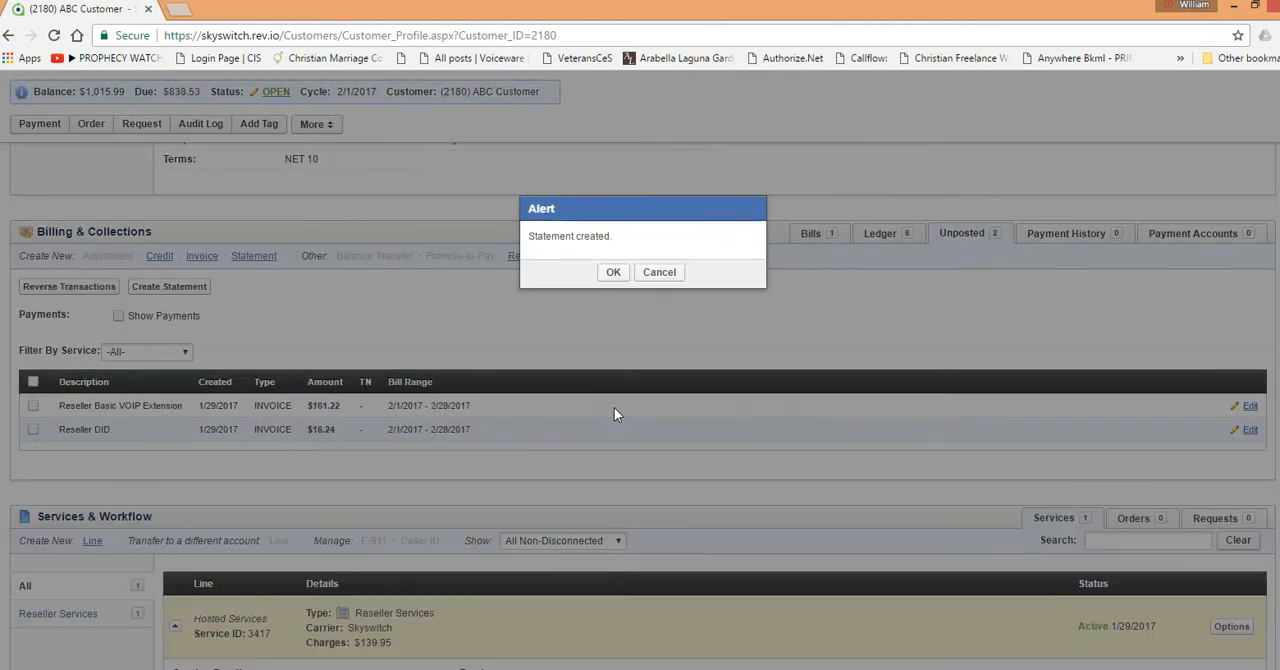
left_click(617, 274)
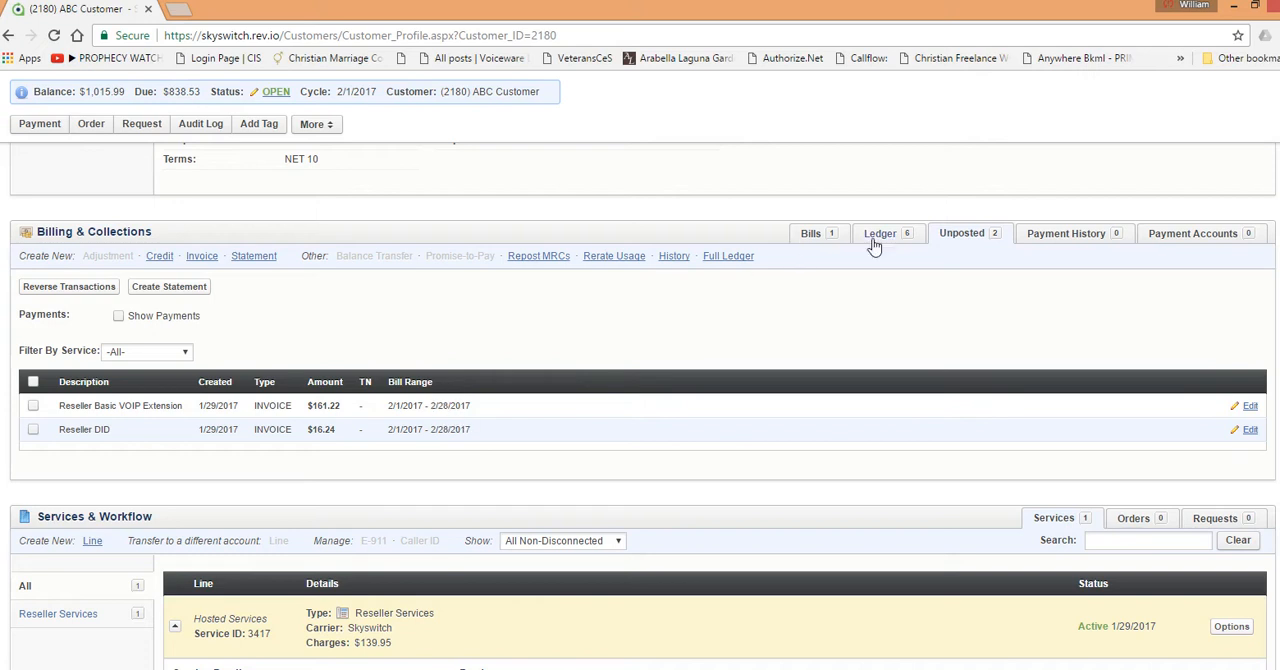
Step: Show the customer's bills and open the PDF of the newly created statement
left_click(814, 236)
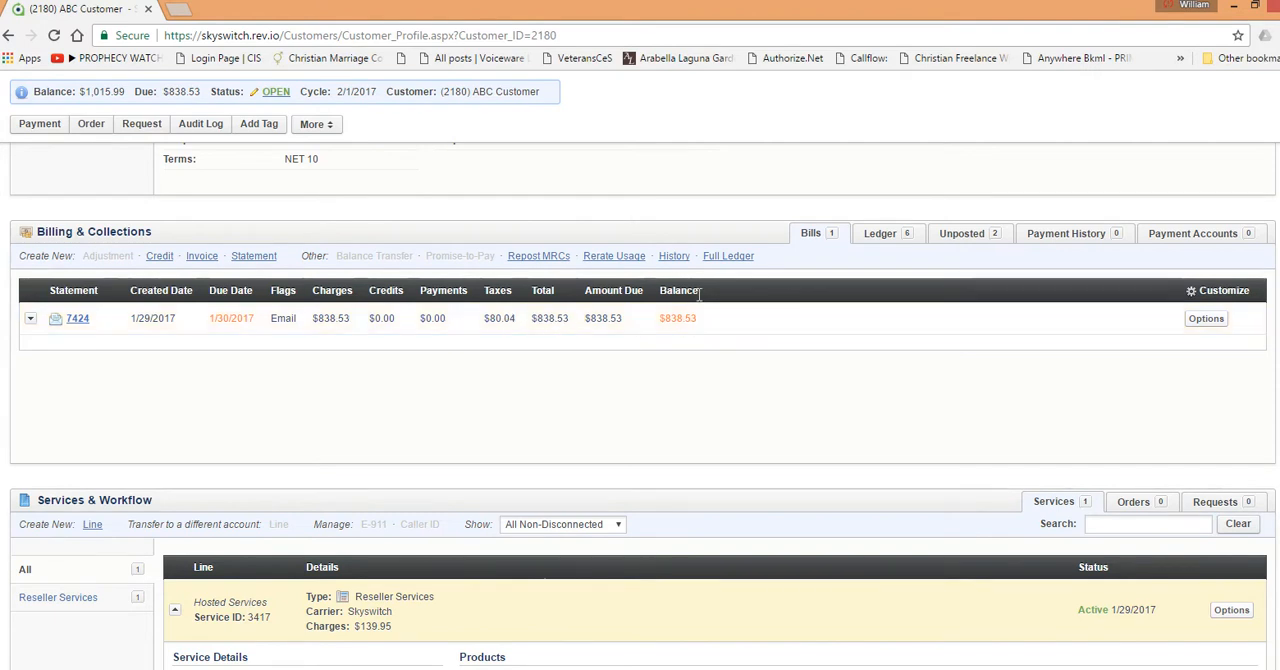
left_click(77, 320)
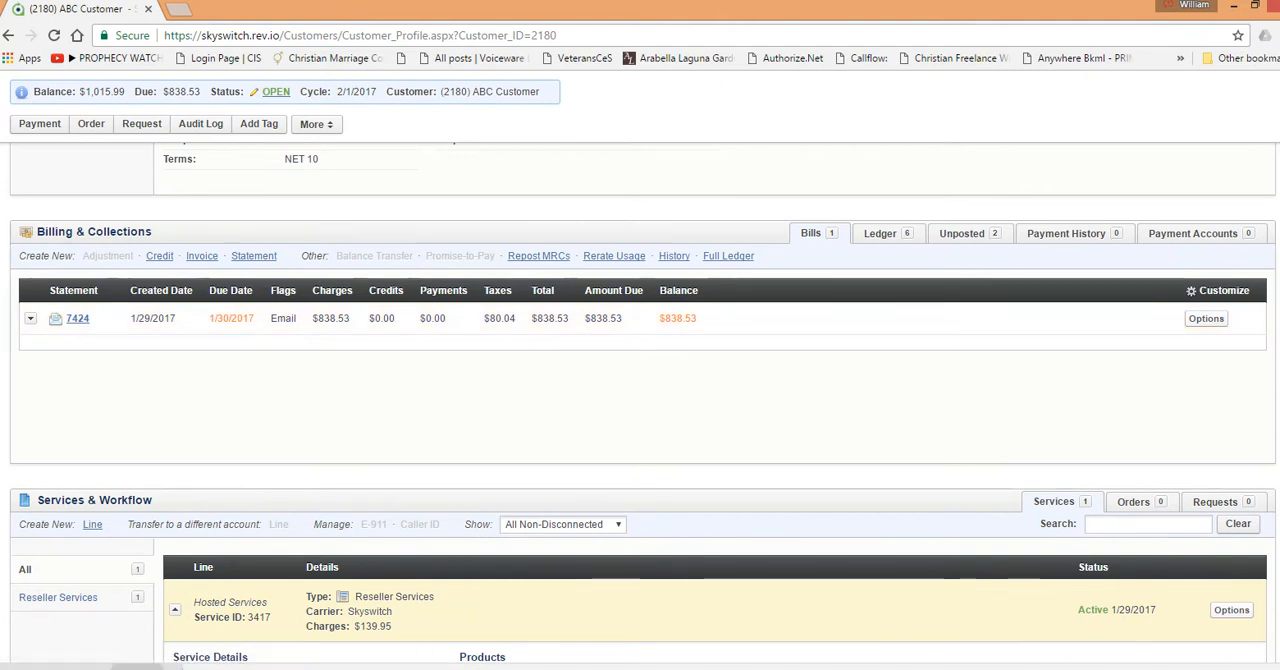
left_click(90, 667)
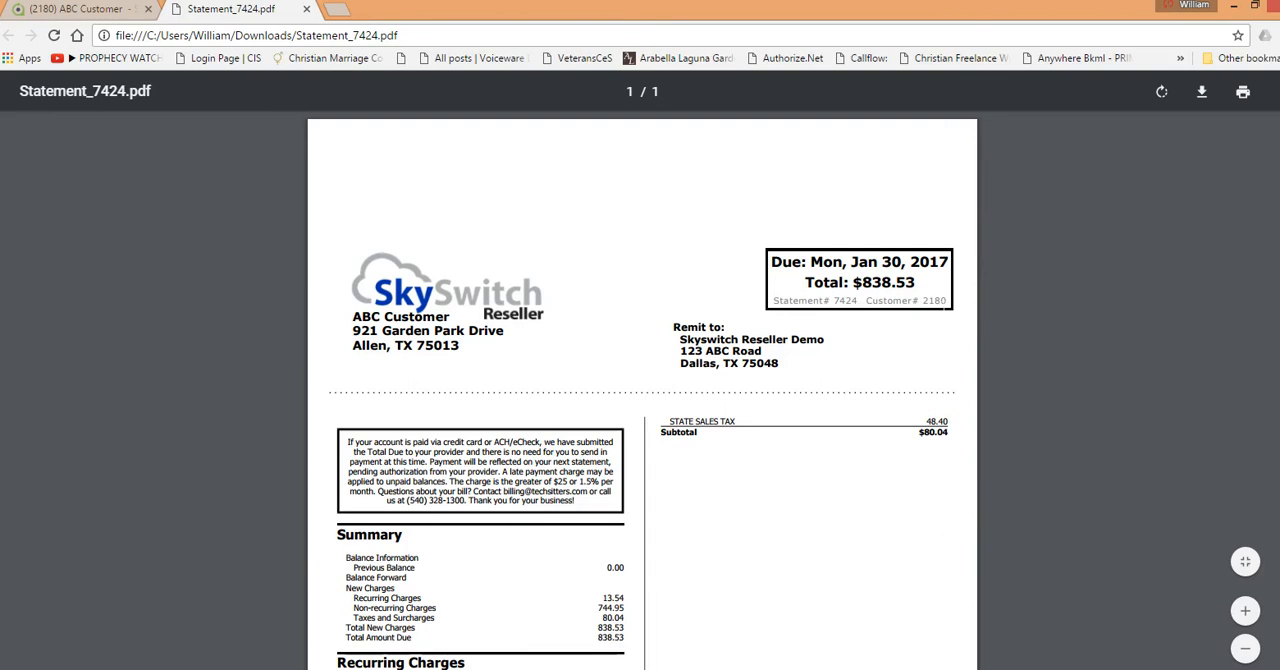
Step: Examine the customer address, the remit-to address and the boxed payment notice on the statement
scroll(417, 330, "down", 1)
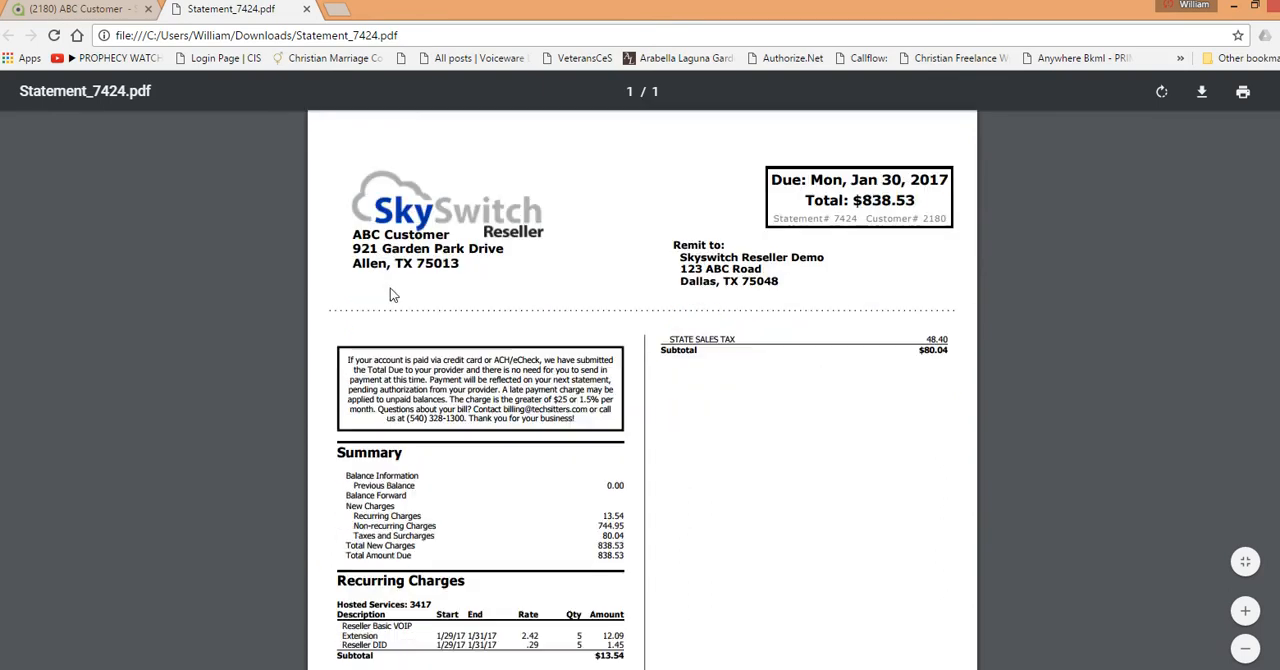
left_click_drag(353, 234, 461, 264)
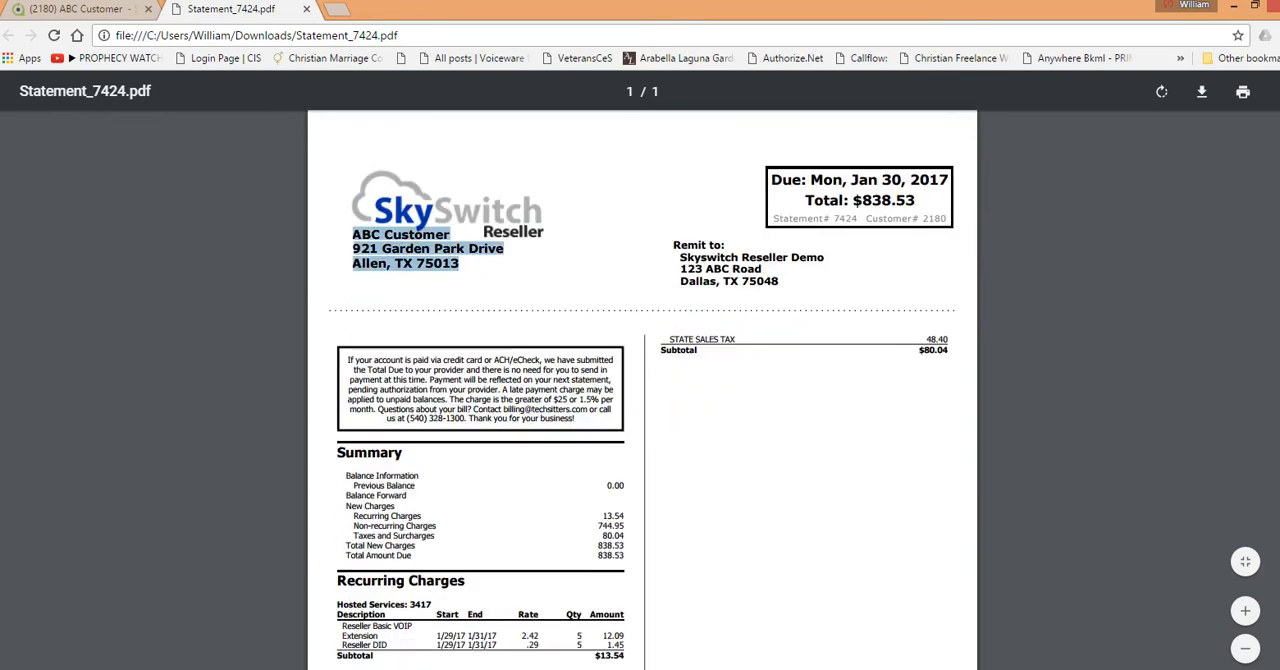
left_click_drag(673, 244, 780, 282)
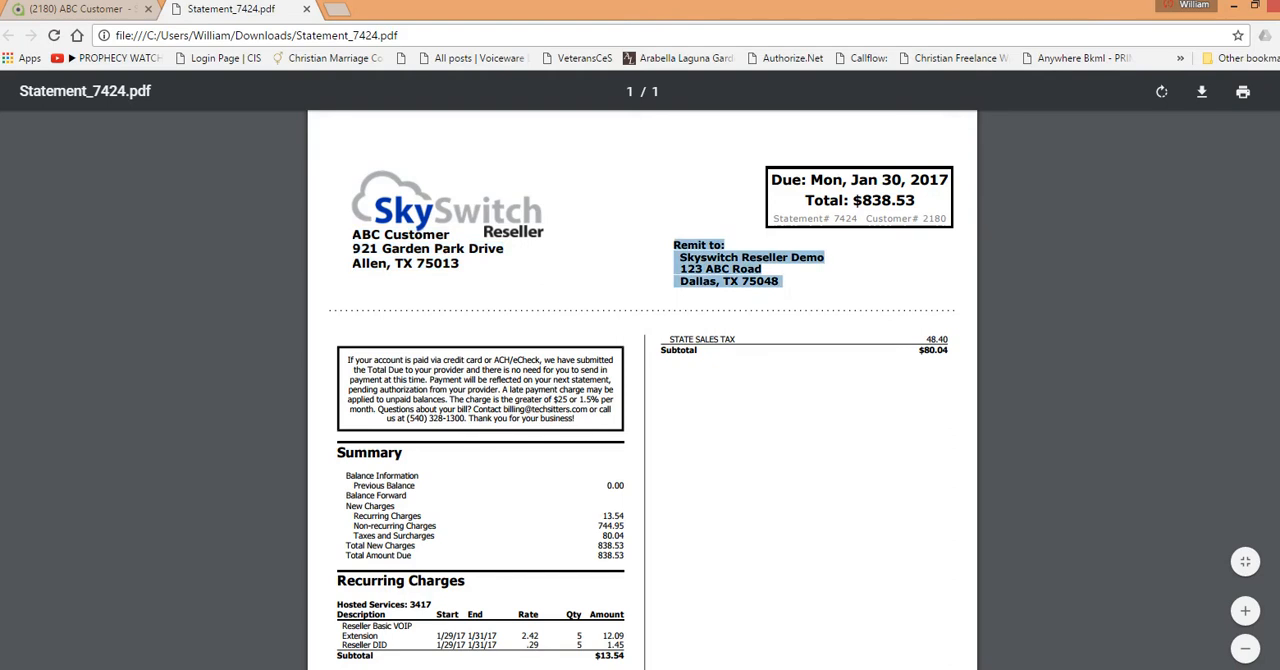
left_click(806, 281)
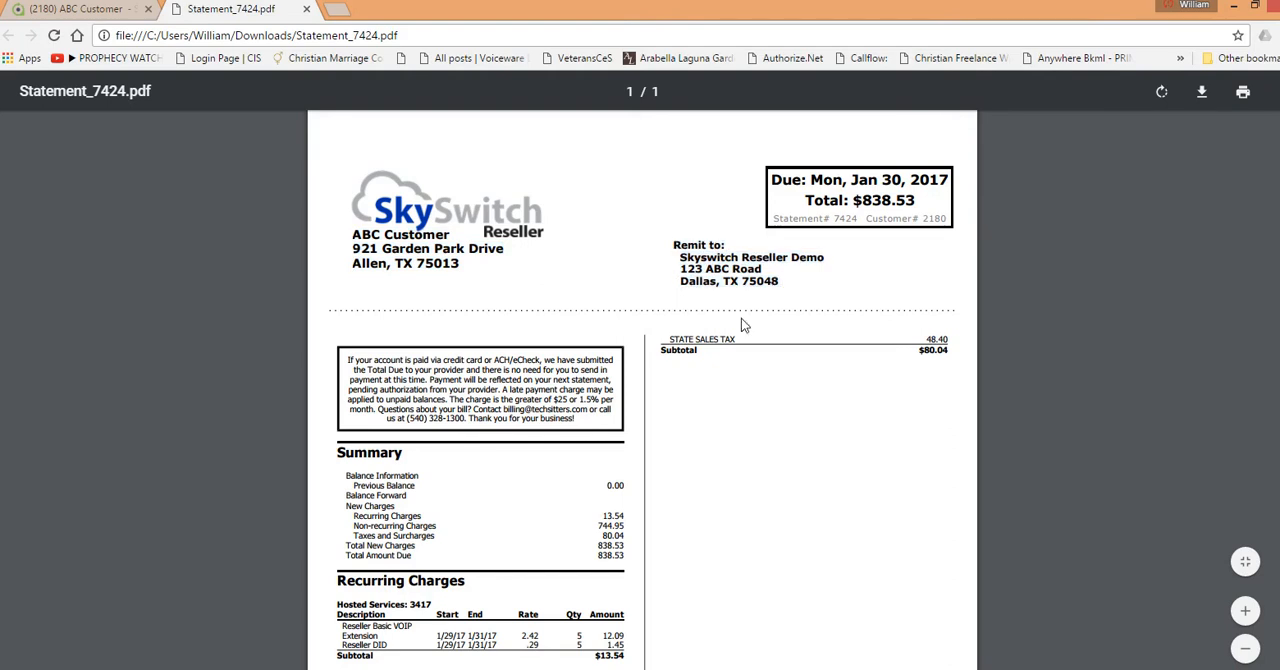
scroll(727, 326, "down", 1)
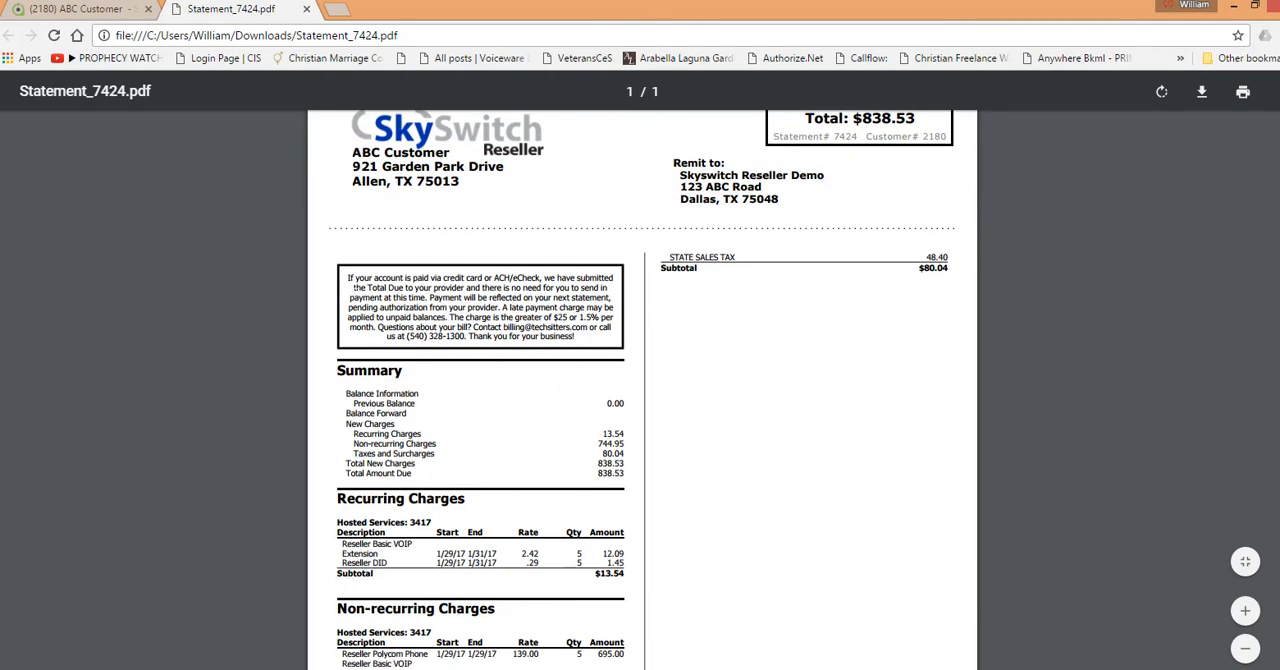
left_click_drag(347, 276, 600, 330)
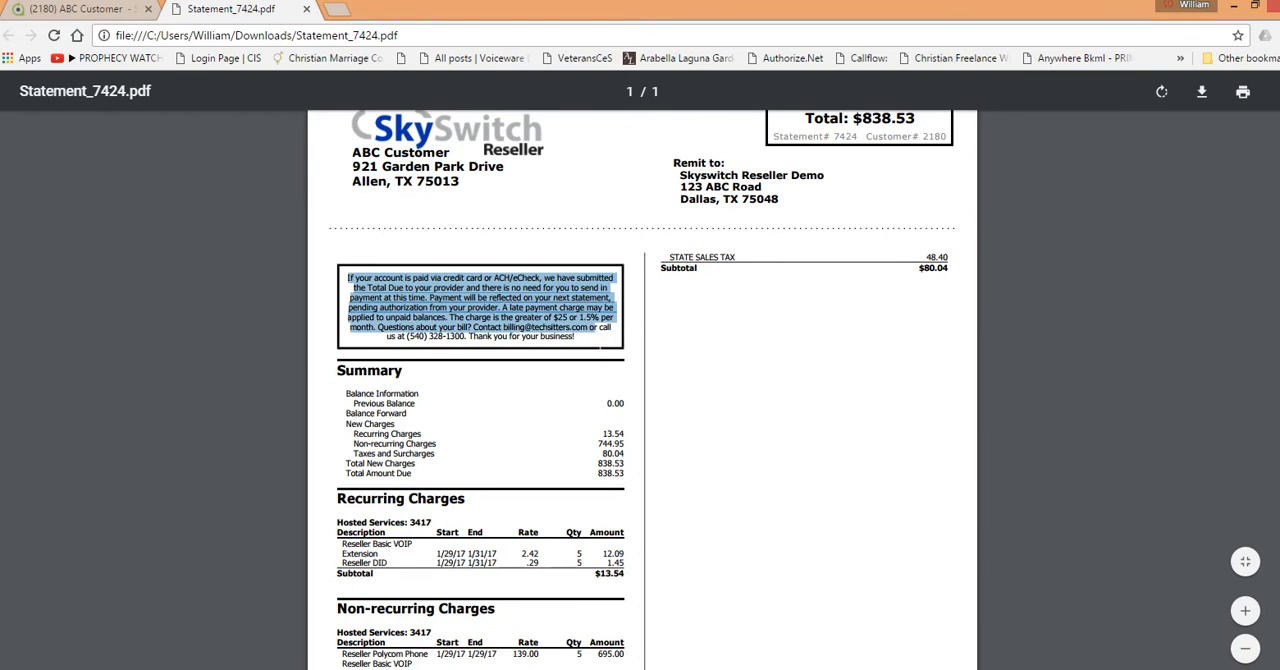
left_click_drag(600, 330, 593, 352)
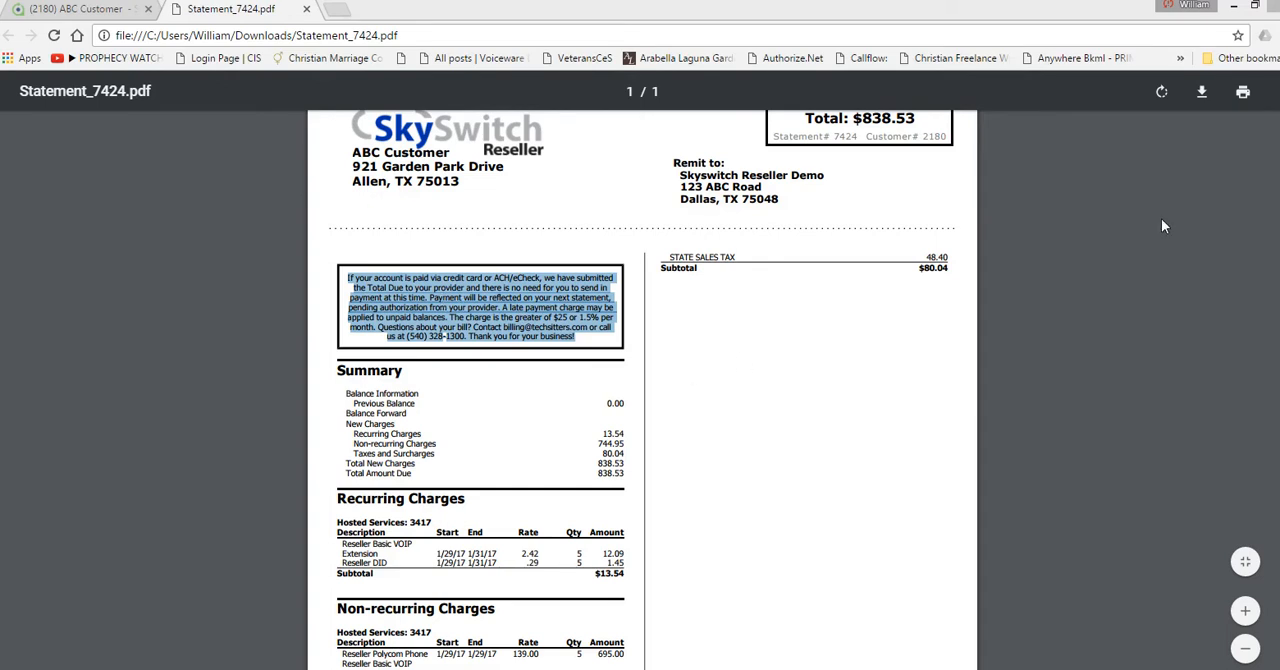
left_click(1100, 322)
Step: Examine the statement's summary, recurring charges with their prorated dates, non-recurring charges, and taxes and surcharges
scroll(1067, 330, "down", 1)
scroll(1067, 330, "down", 1)
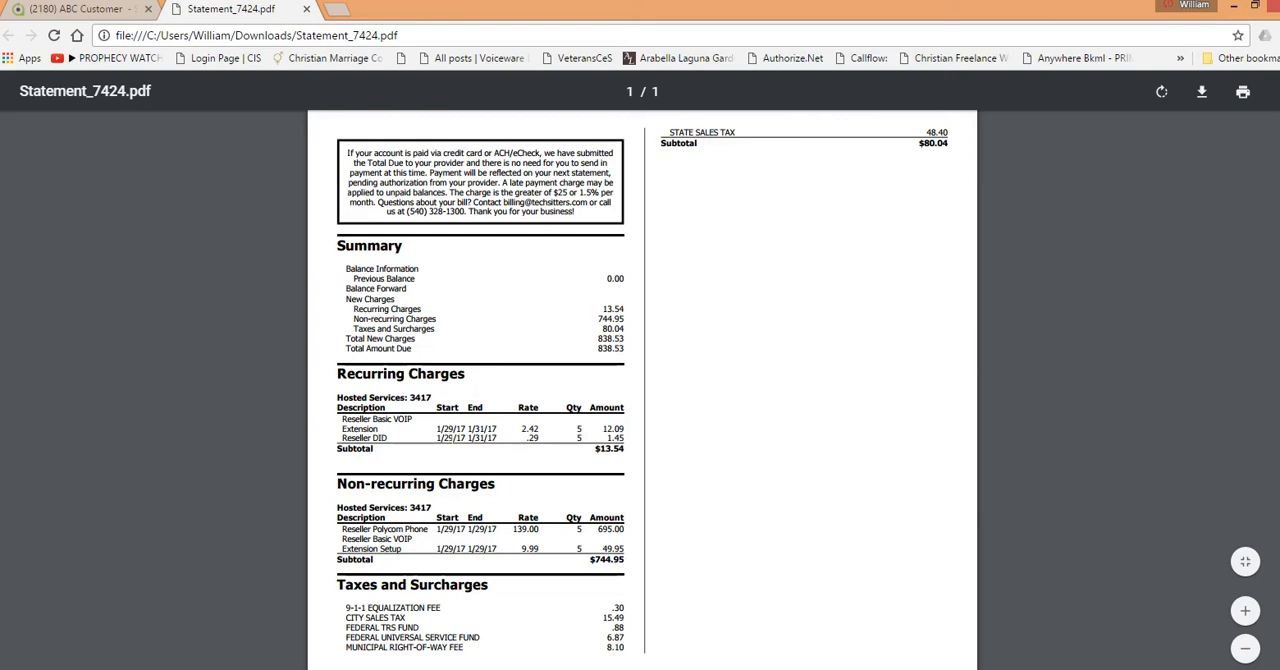
left_click_drag(437, 429, 497, 429)
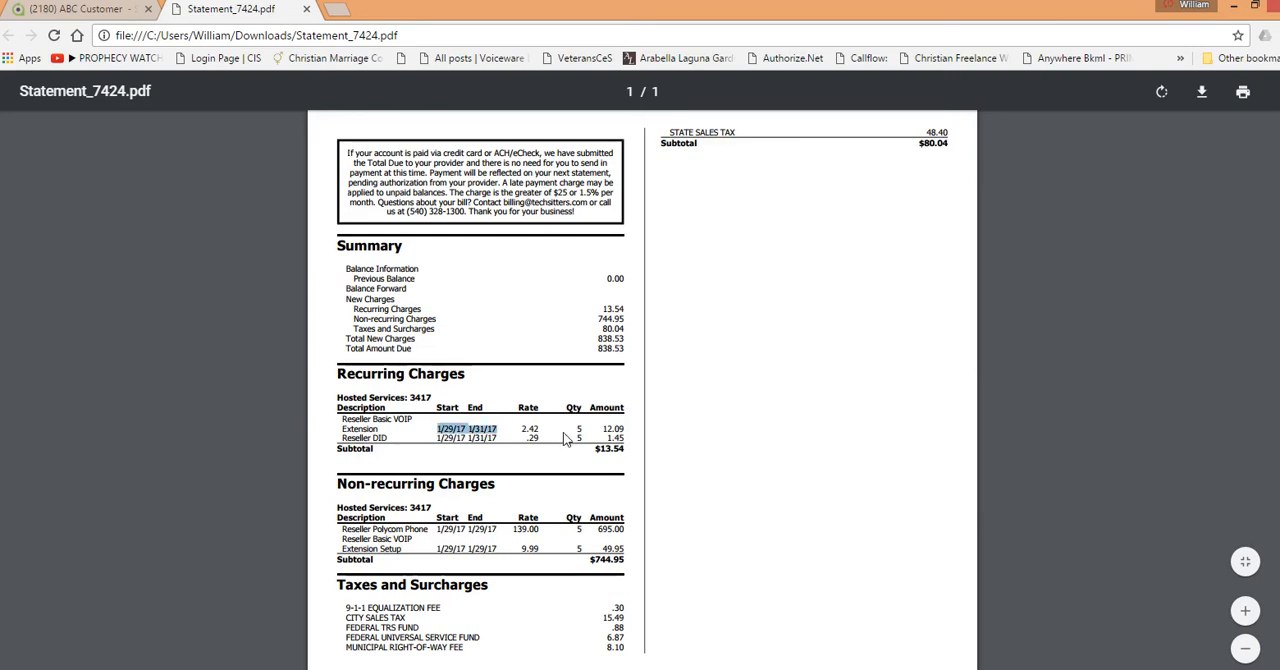
left_click(524, 490)
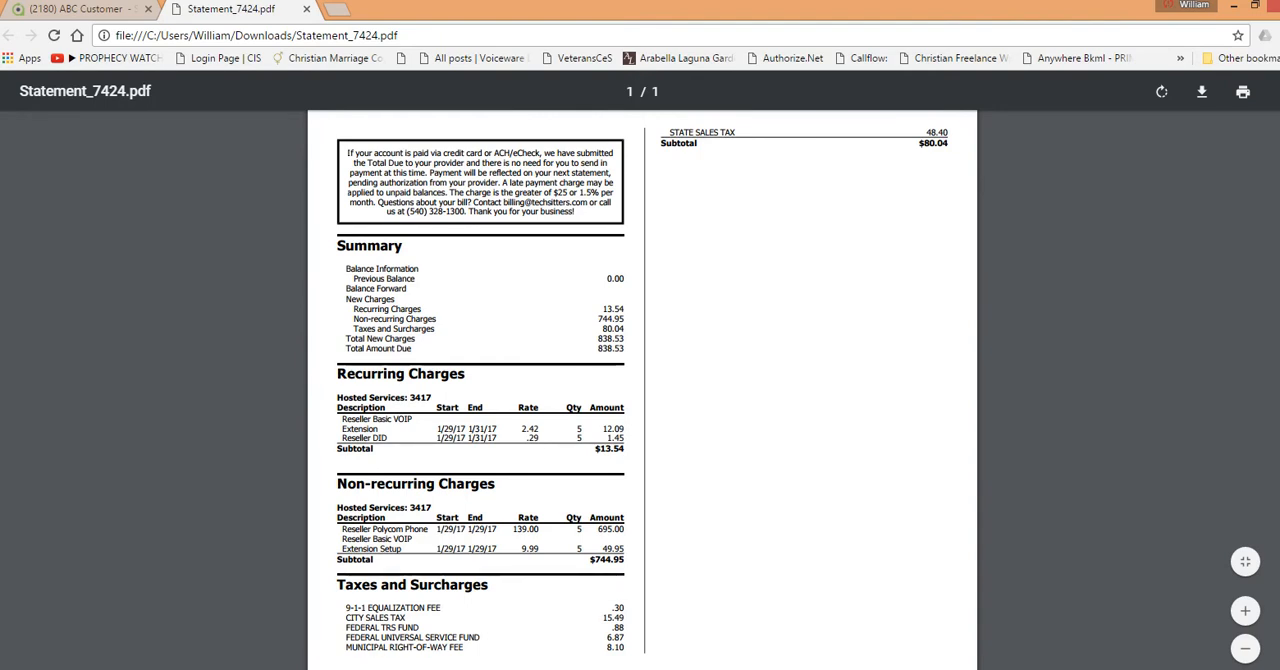
scroll(642, 390, "up", 2)
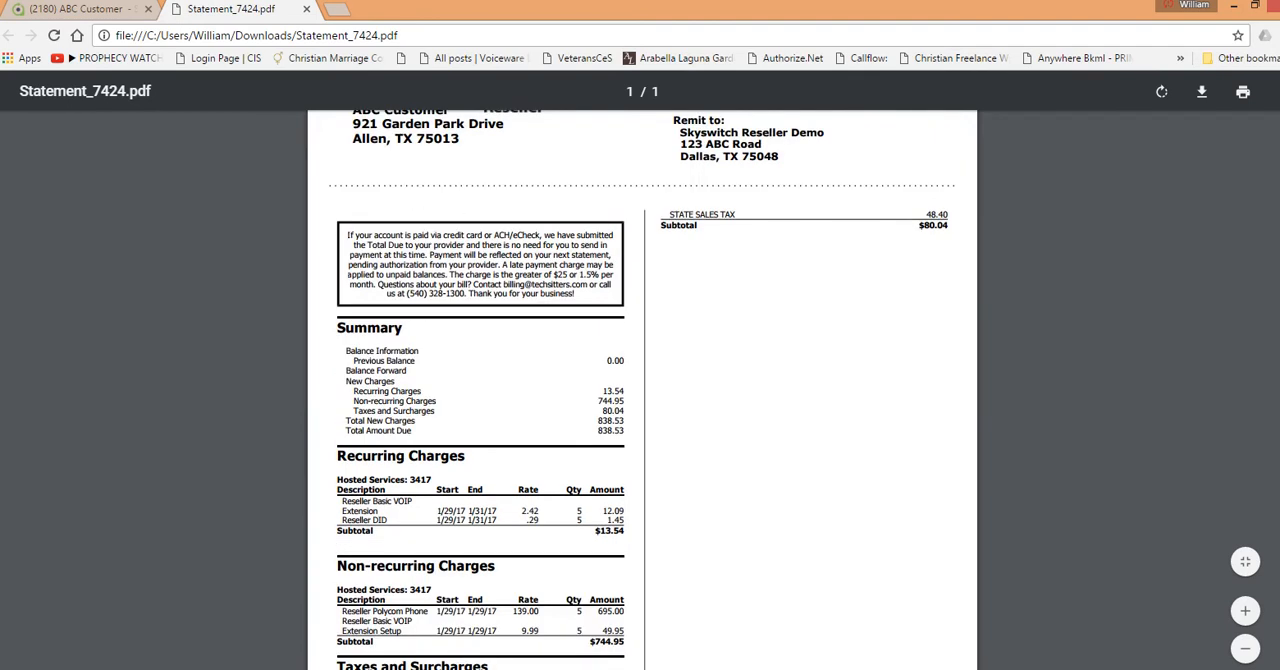
scroll(642, 390, "down", 2)
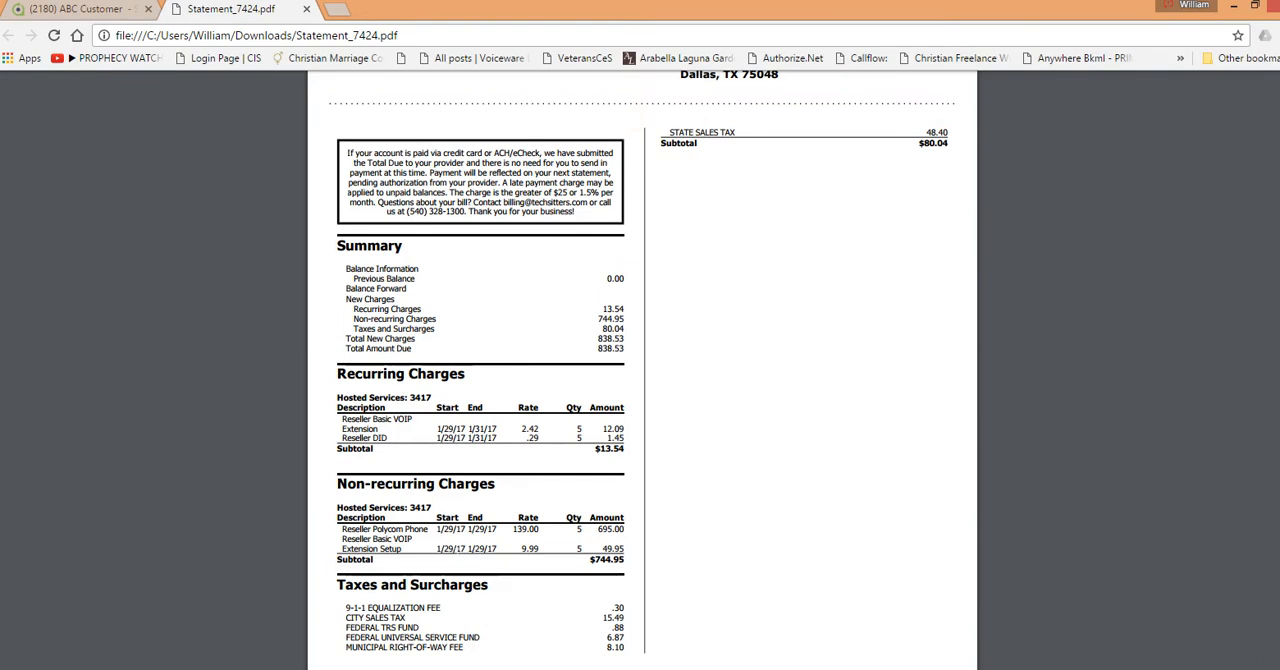
scroll(678, 345, "up", 1)
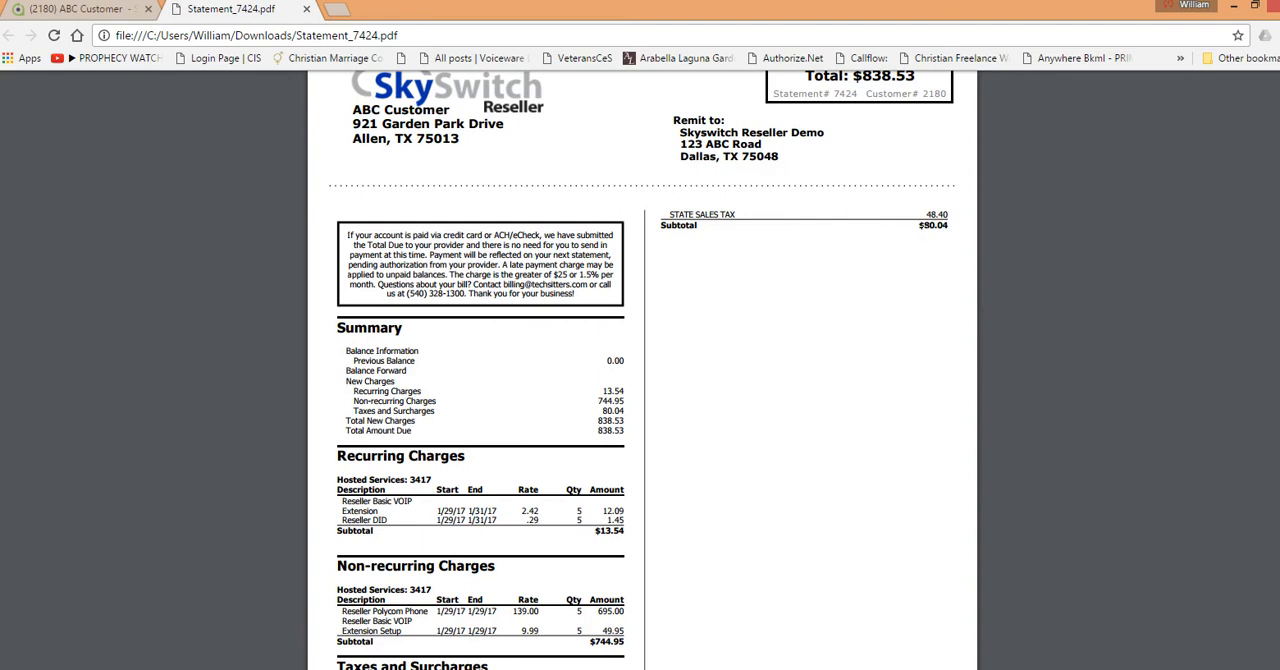
Step: Review the whole statement again, from the due date and total through the charge sections to the taxes and surcharges
scroll(765, 414, "up", 1)
scroll(762, 400, "down", 2)
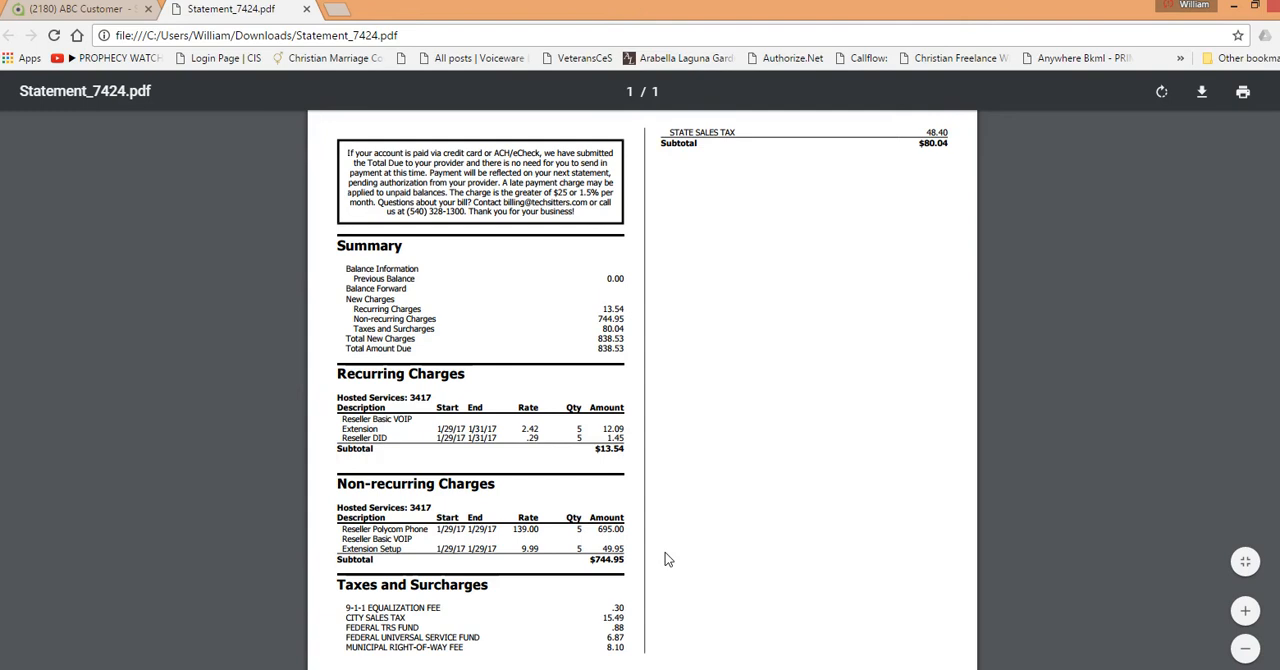
scroll(690, 537, "up", 3)
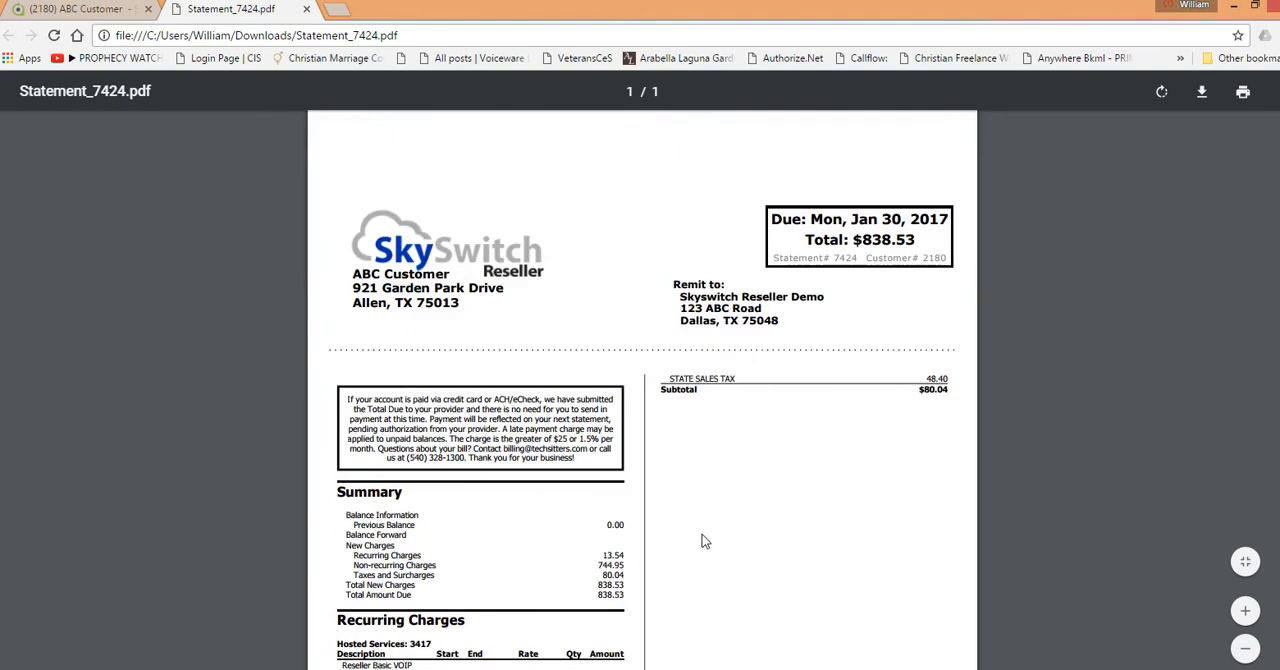
scroll(703, 539, "down", 3)
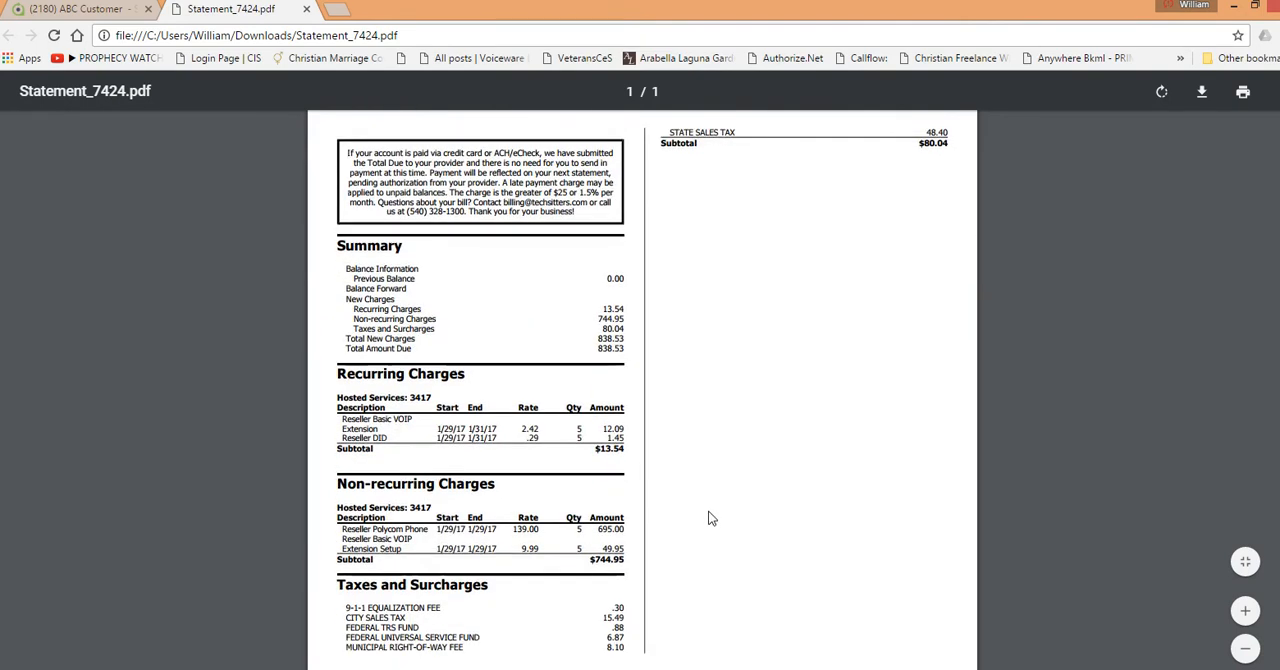
scroll(710, 518, "up", 4)
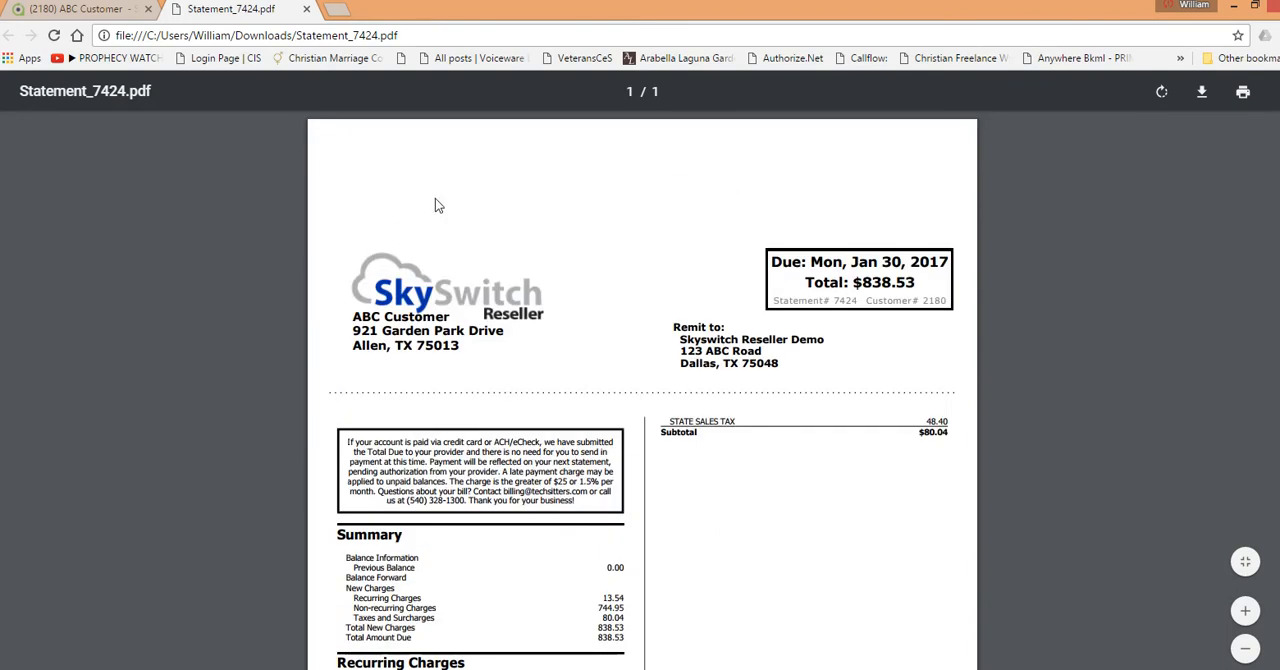
scroll(724, 440, "down", 2)
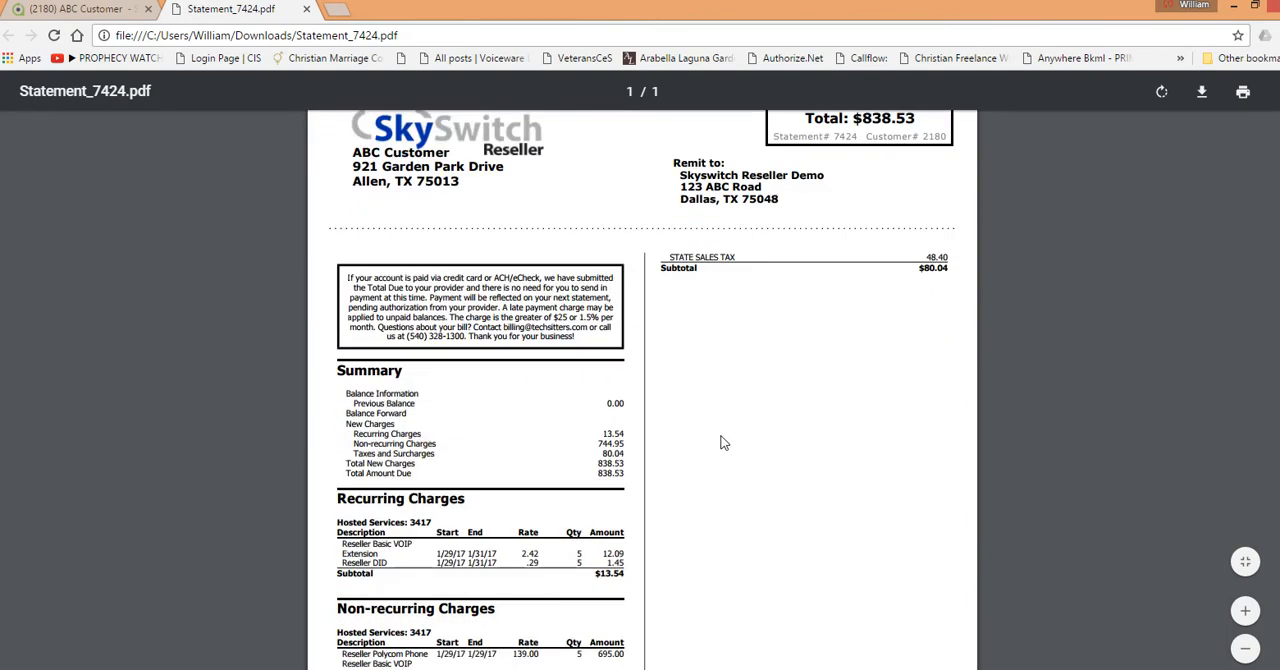
scroll(709, 350, "down", 2)
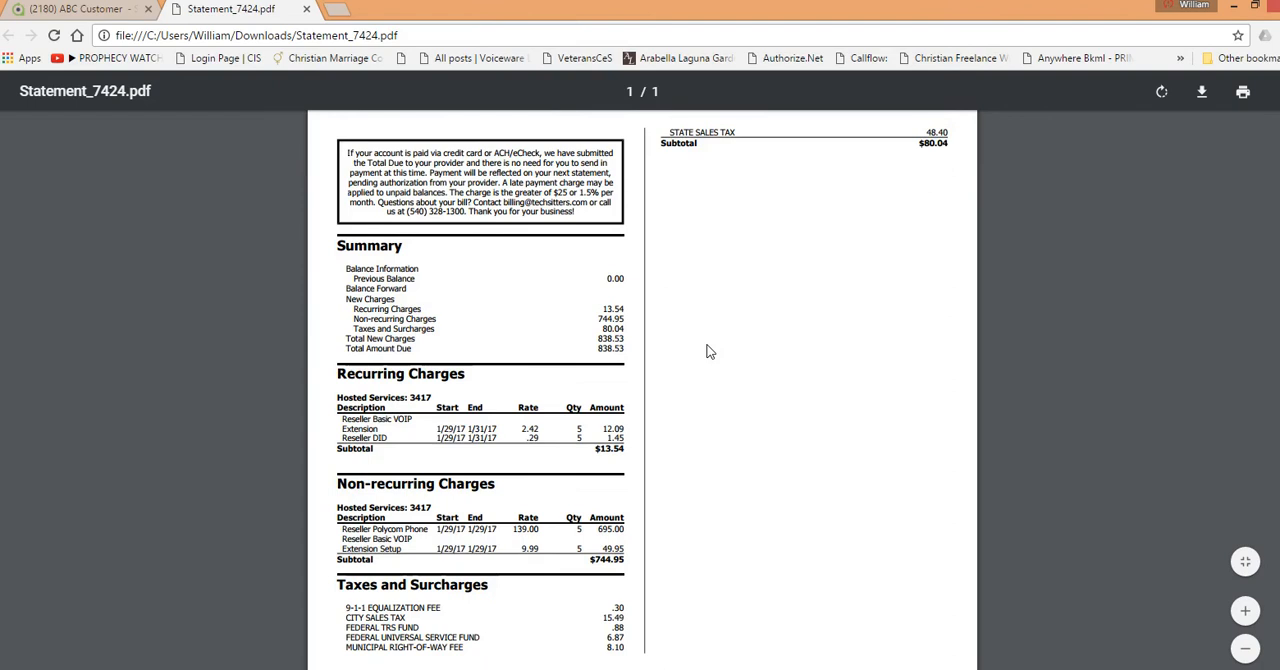
Step: Switch back to the customer's account in Rev.io, examine the ledger entries, and return to the list of bills
left_click(100, 8)
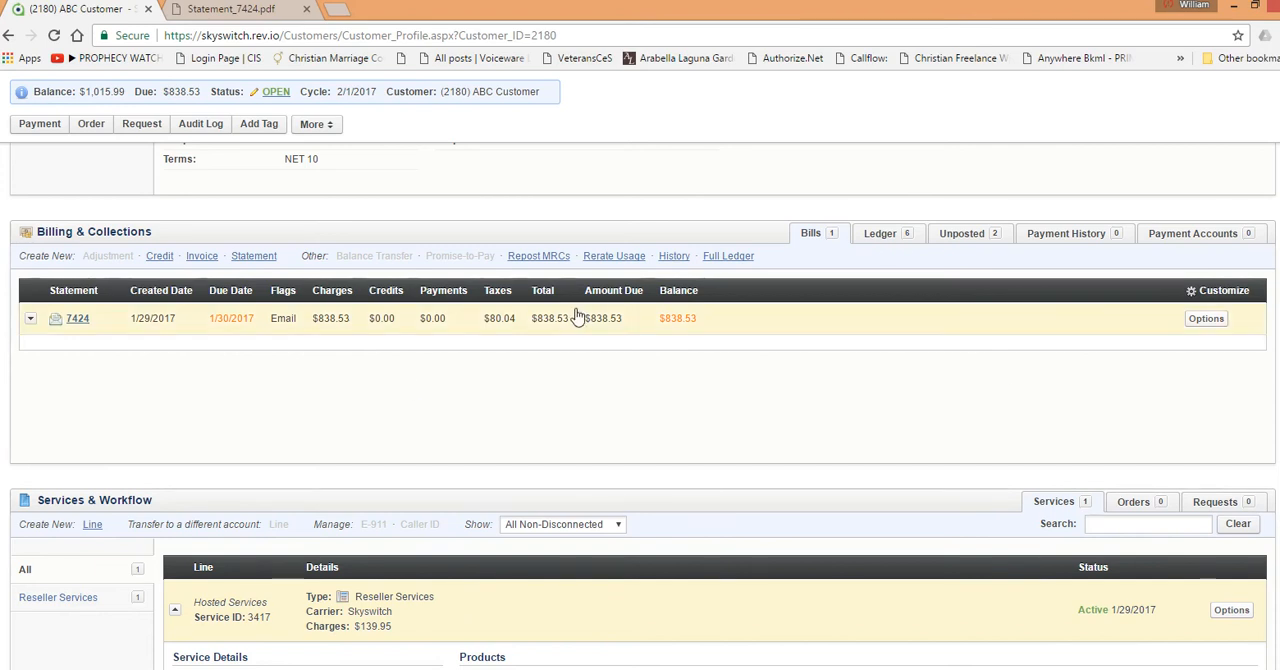
left_click(881, 234)
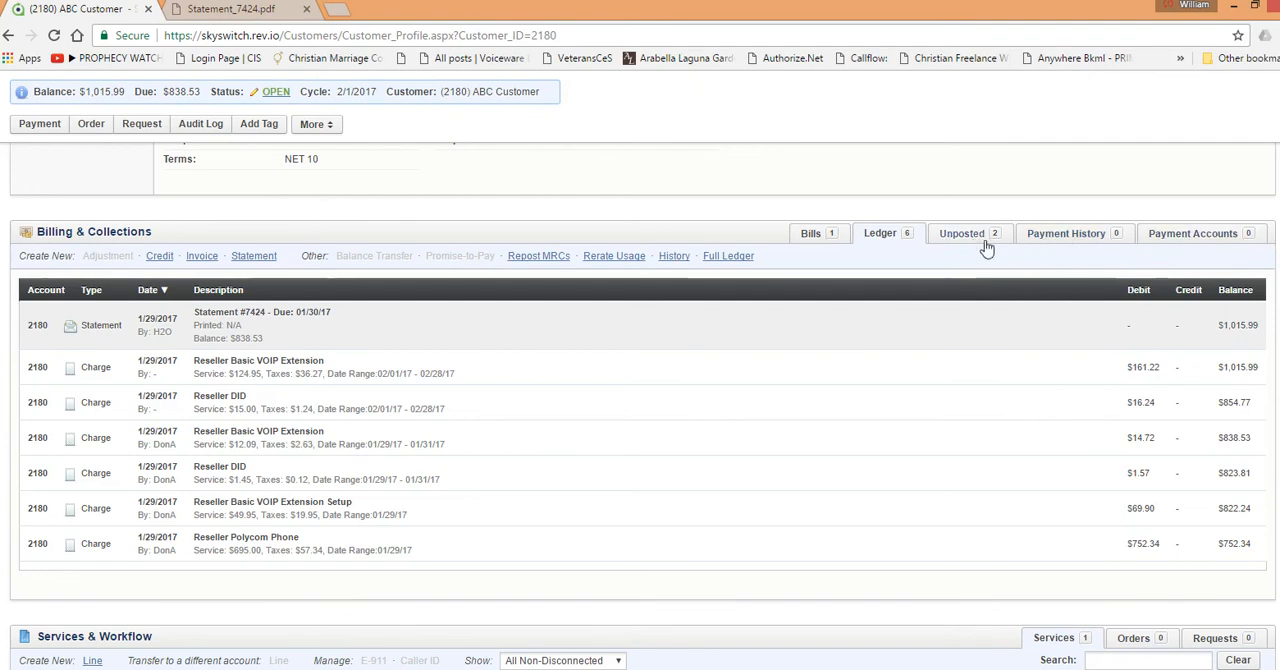
left_click(825, 238)
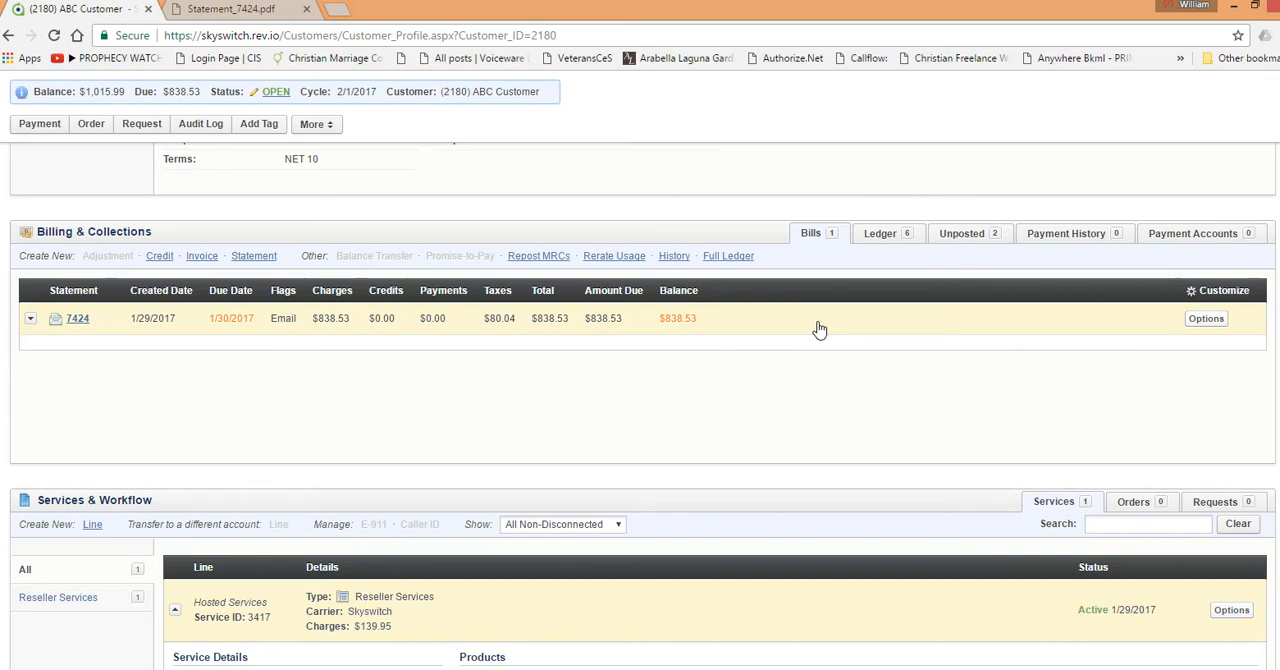
Step: Open the email form for the statement, inspect its attachment, recipient, CC, BCC, subject and message fields, and return to the customer without sending
left_click(1207, 319)
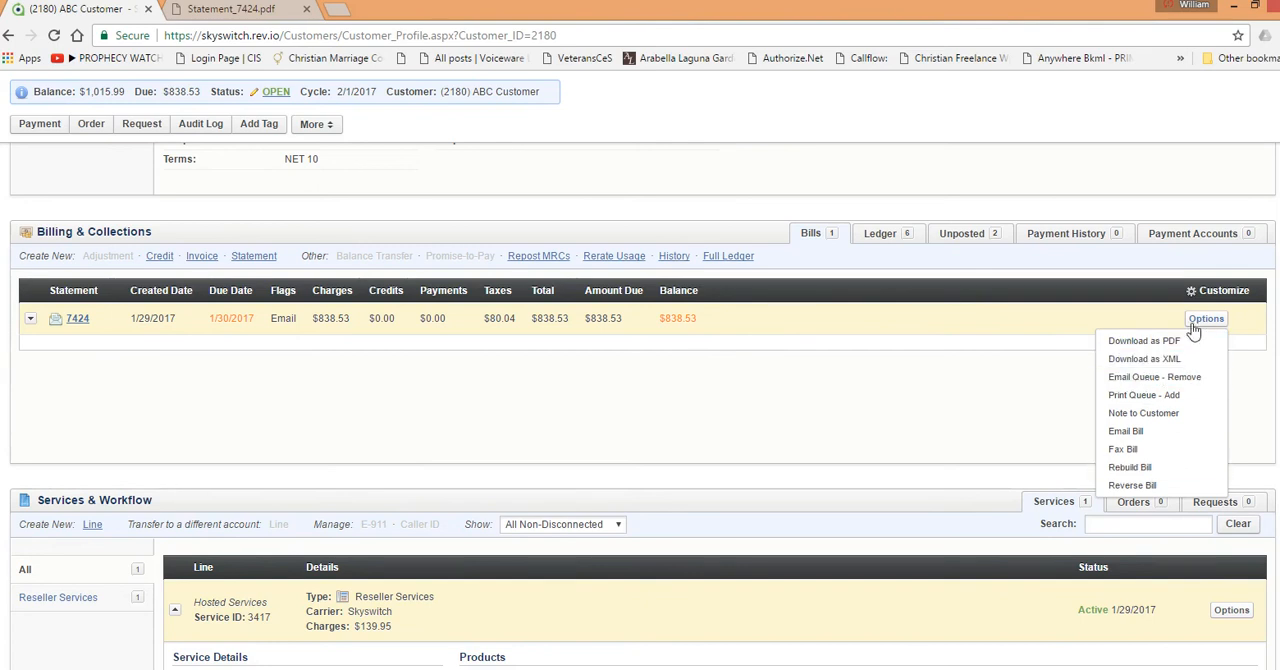
left_click(1135, 435)
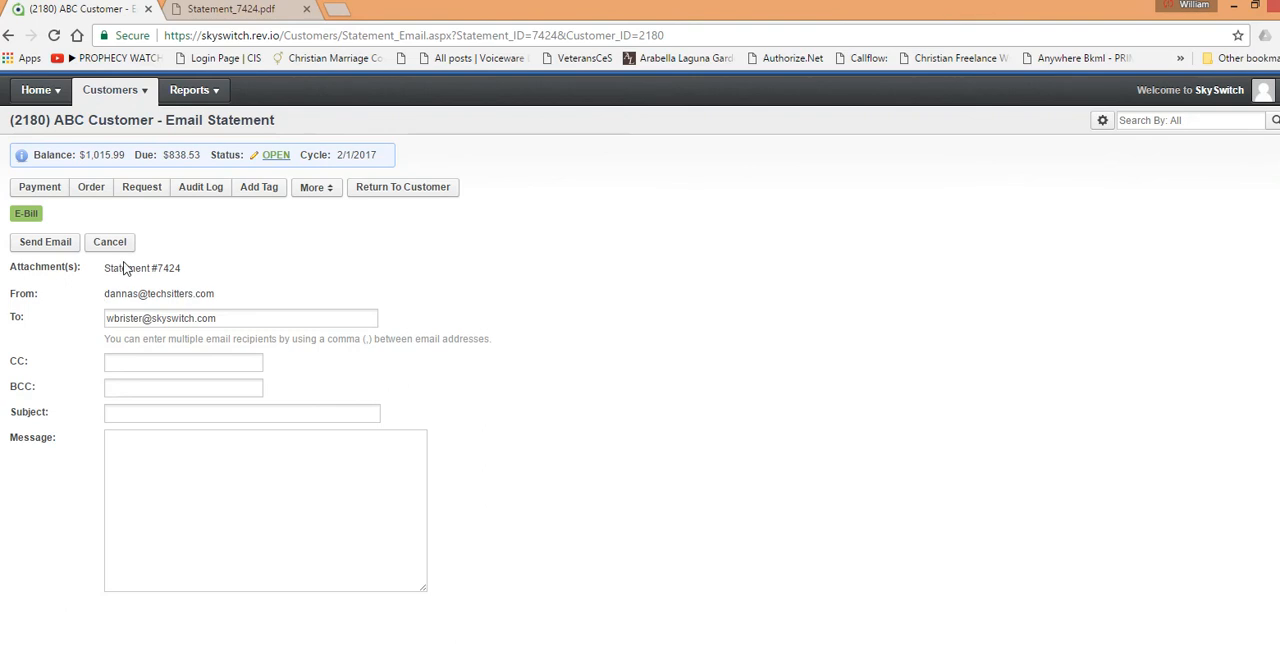
left_click_drag(104, 268, 164, 268)
left_click(192, 262)
left_click(241, 318)
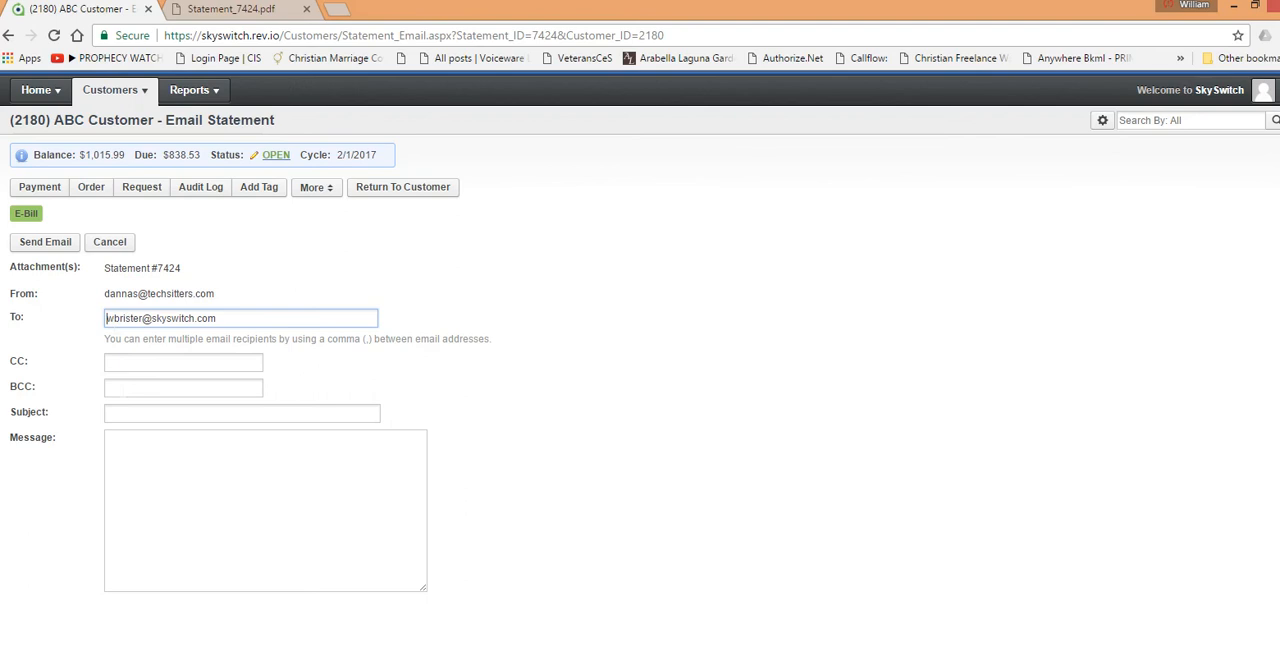
key("Tab")
key("Tab")
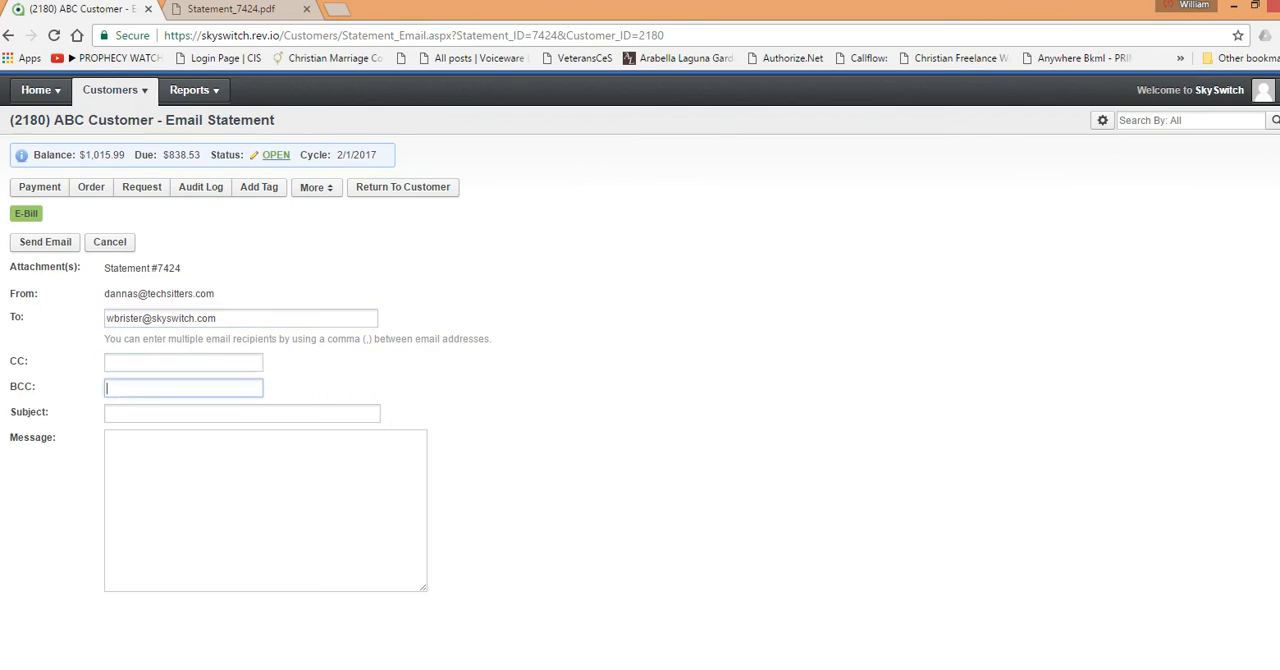
key("Tab")
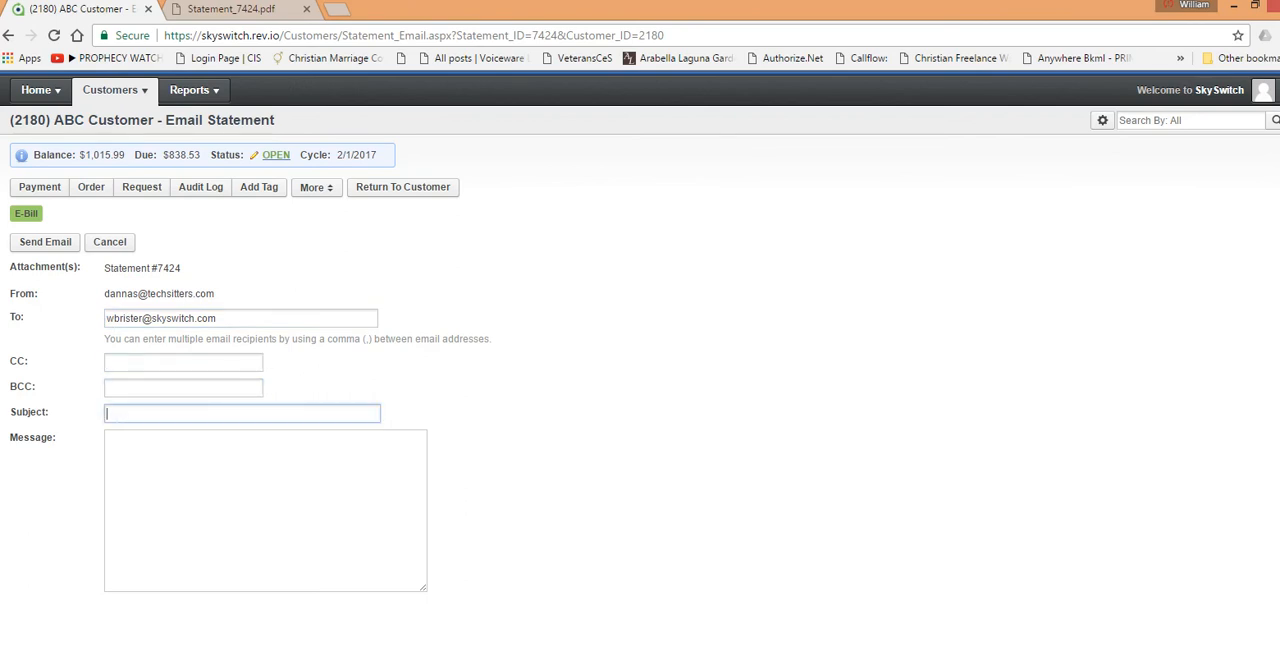
key("Tab")
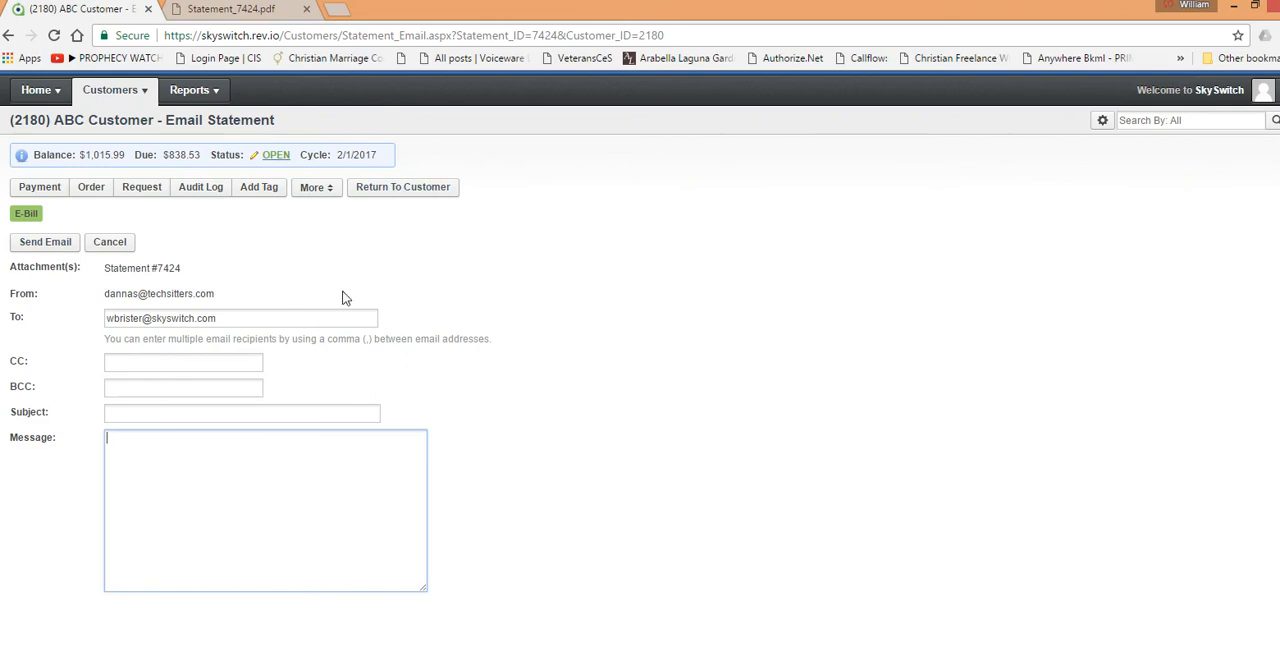
left_click(432, 191)
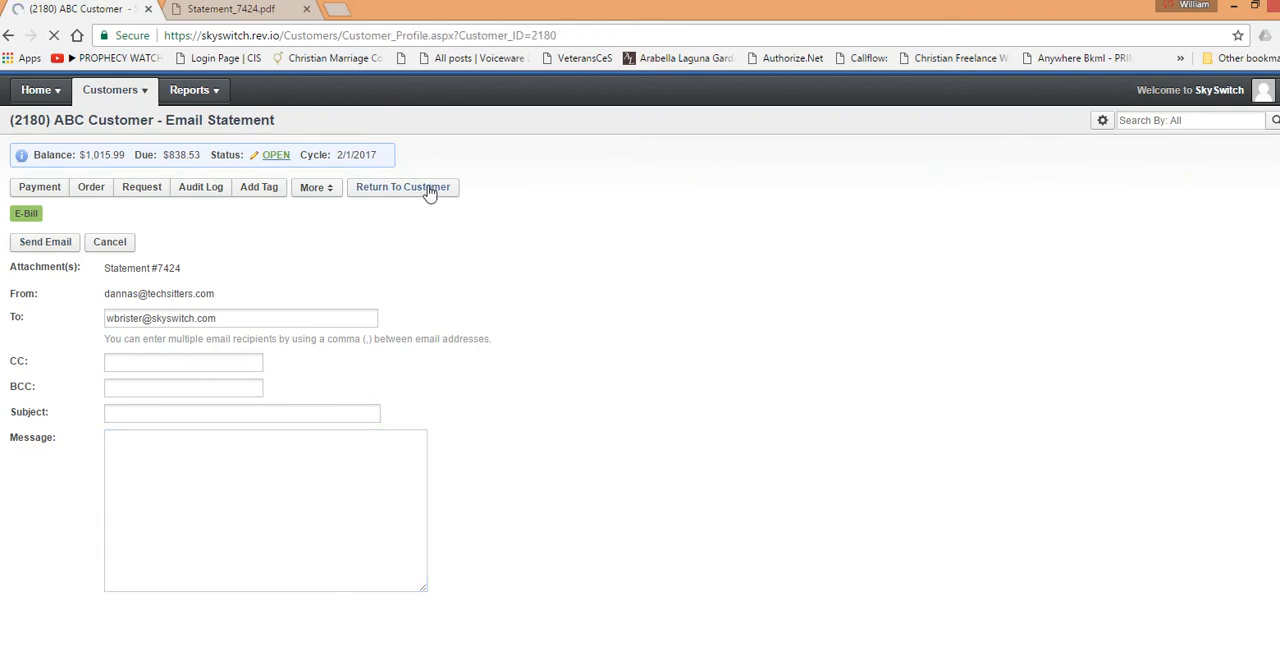
Step: Examine the customer's profile details and the Billing & Collections section containing the statement
scroll(714, 447, "down", 1)
scroll(710, 440, "down", 1)
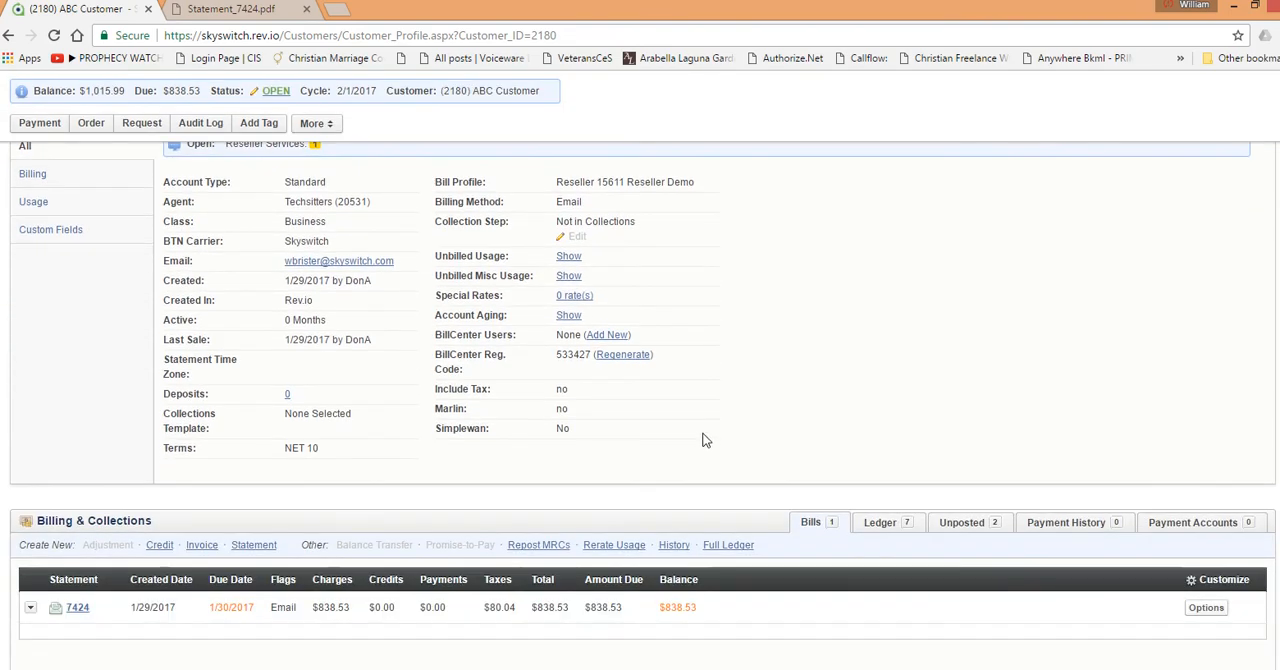
scroll(700, 430, "up", 1)
scroll(703, 432, "up", 1)
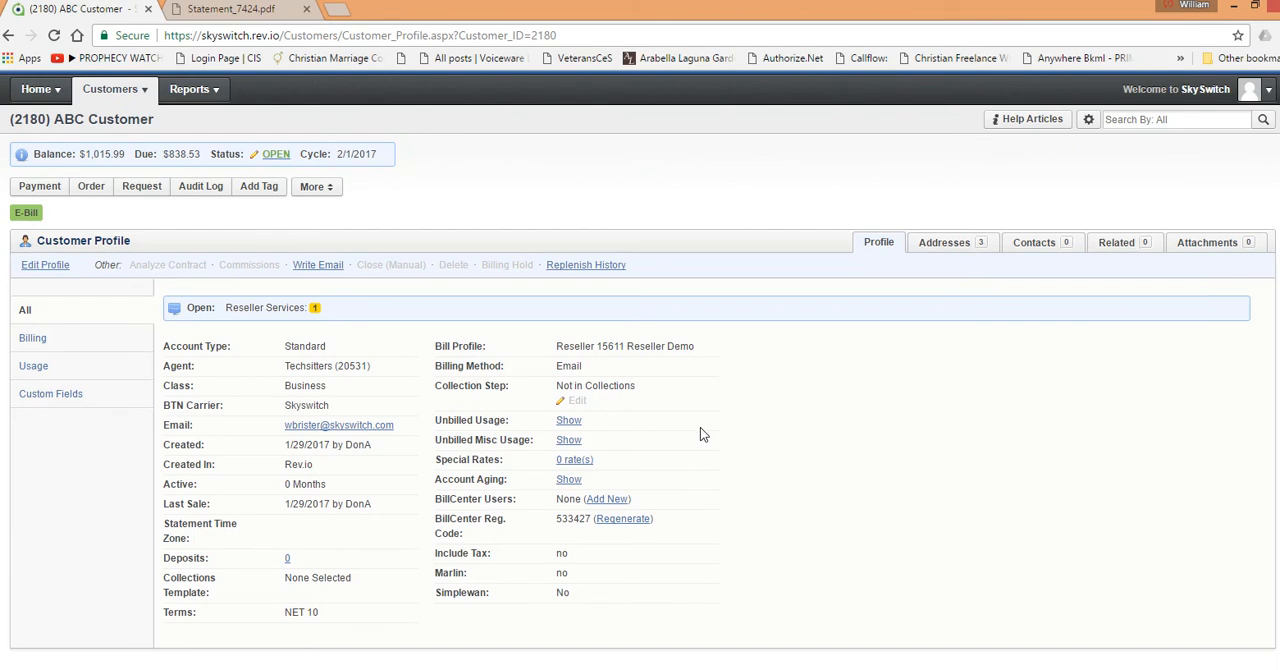
scroll(703, 434, "down", 1)
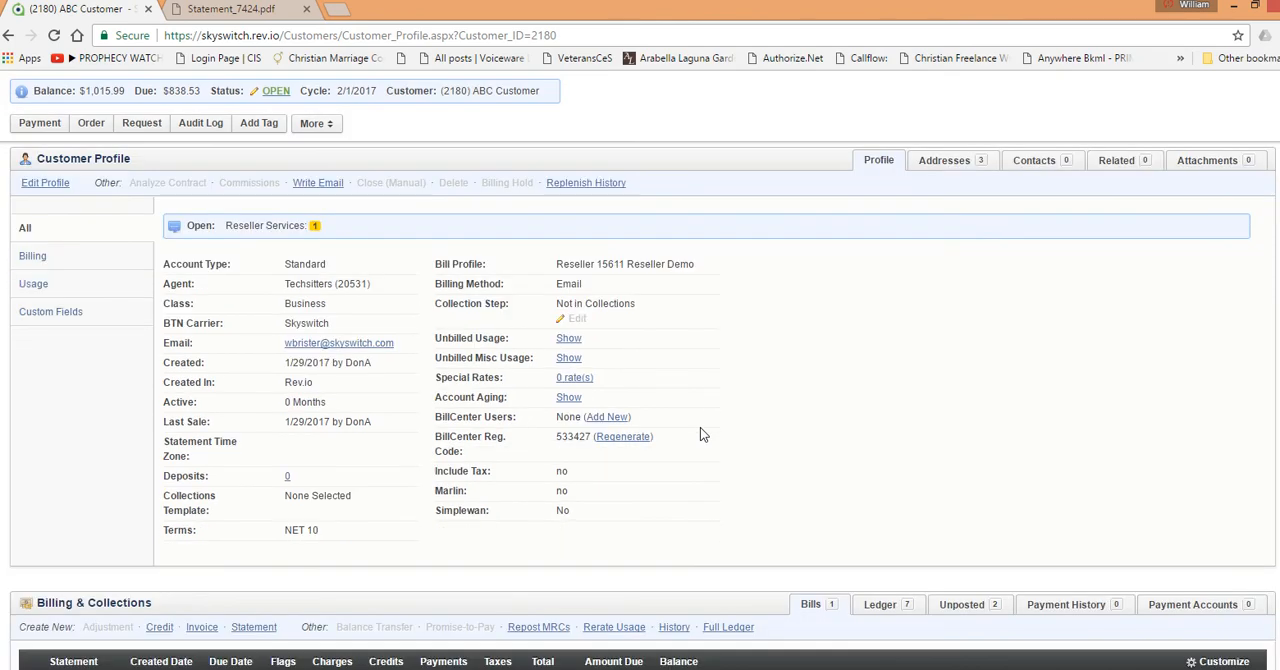
scroll(703, 434, "down", 1)
scroll(703, 434, "down", 1)
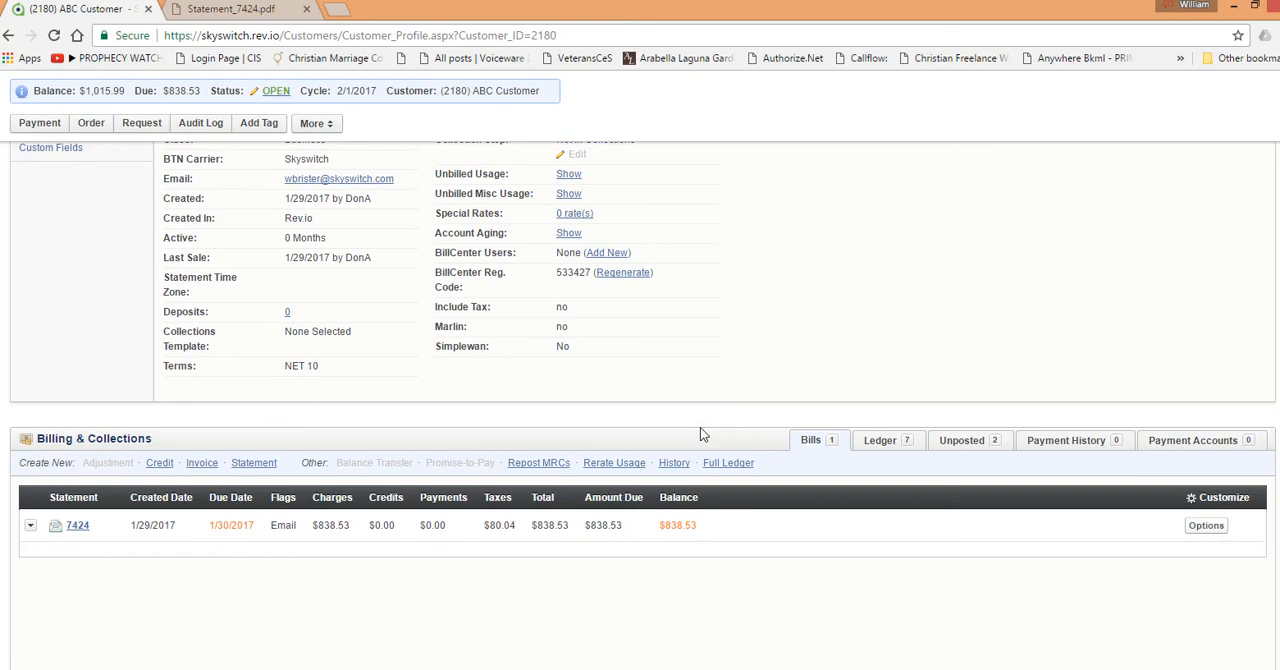
scroll(700, 427, "up", 3)
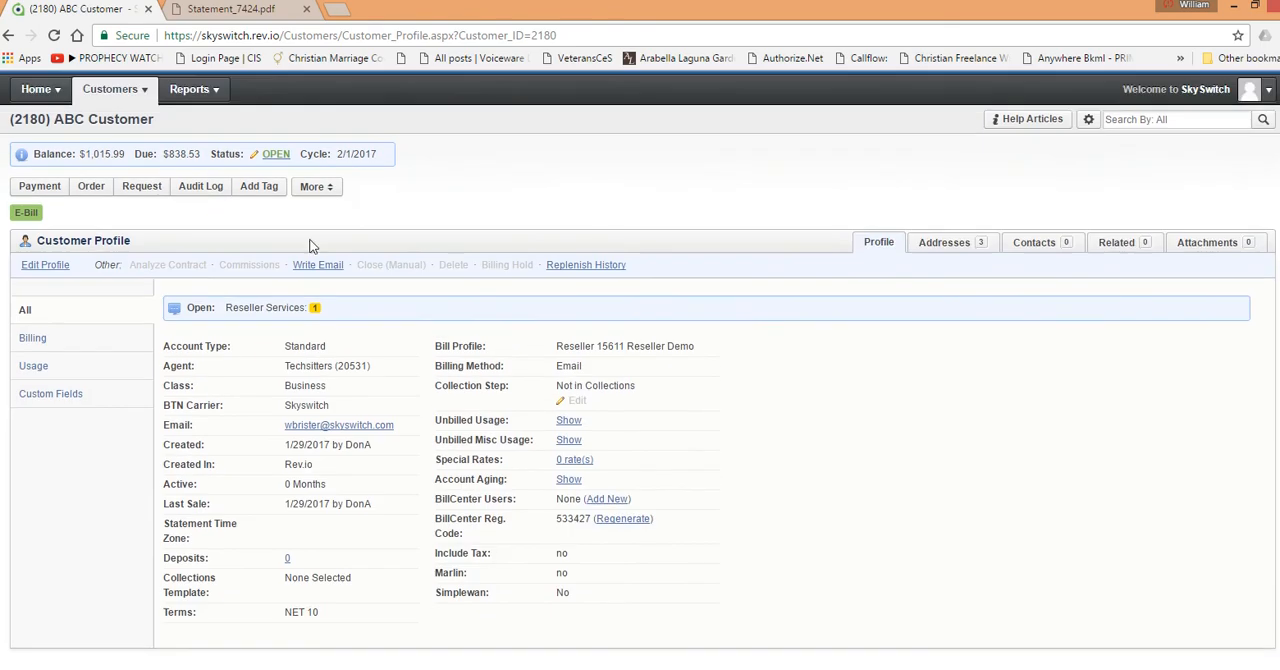
scroll(817, 463, "down", 2)
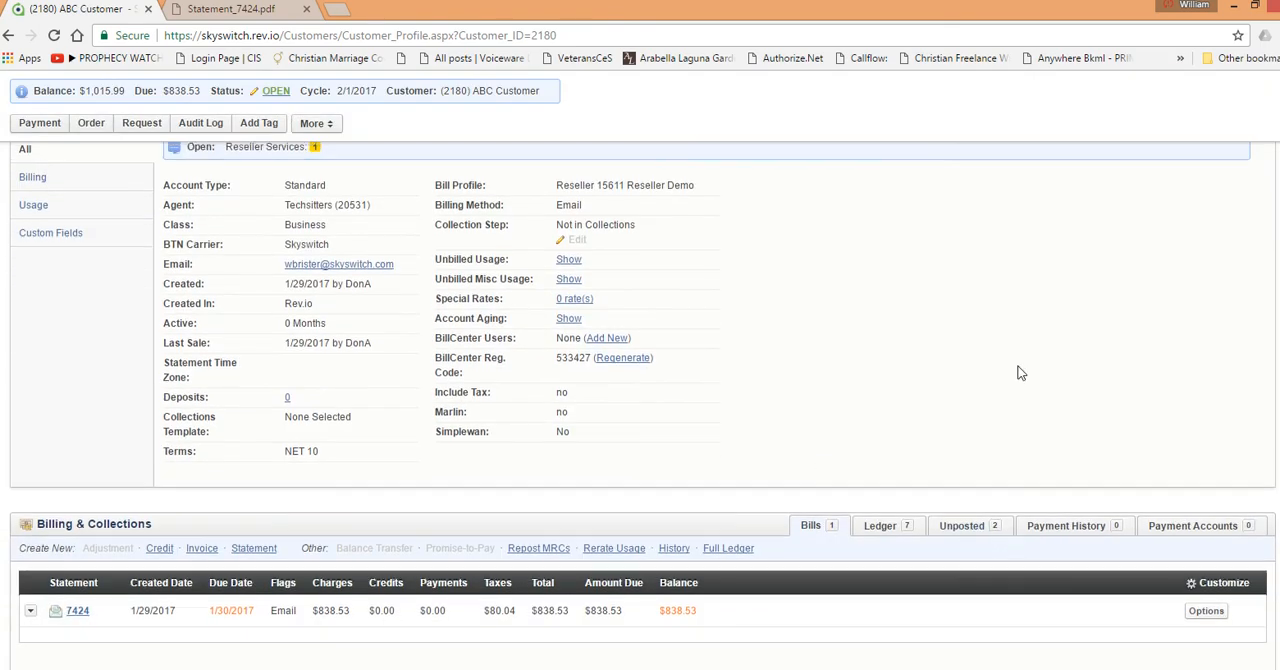
scroll(1020, 372, "up", 1)
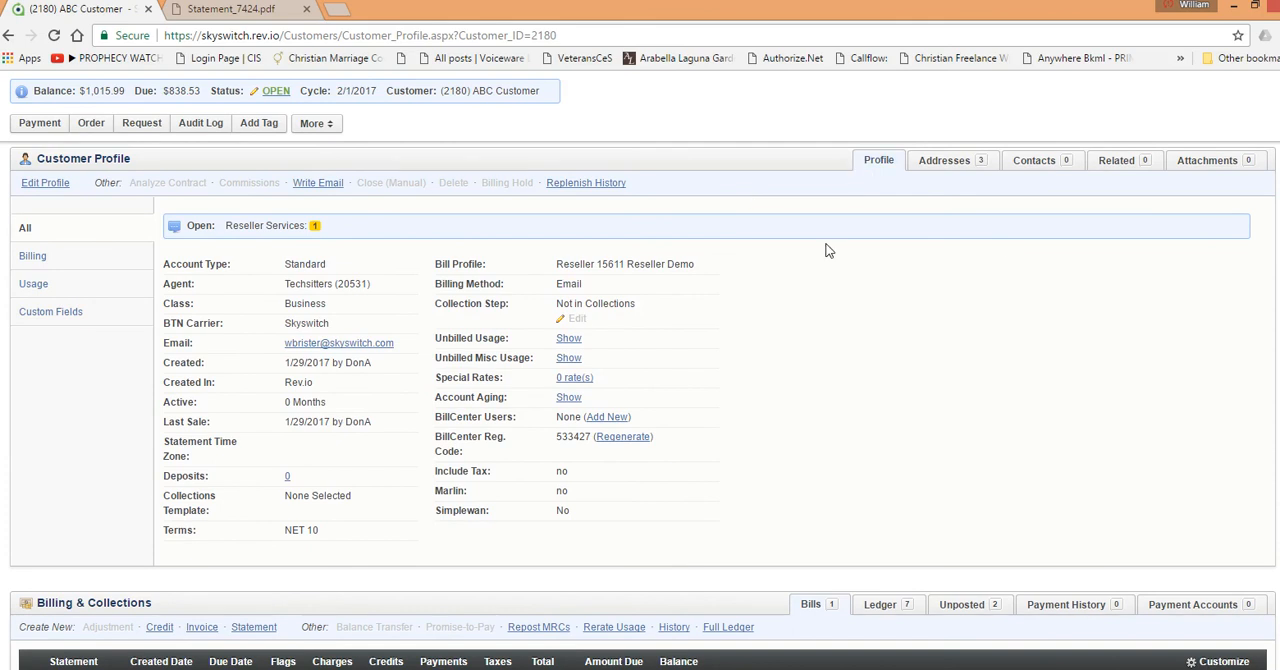
scroll(835, 294, "down", 4)
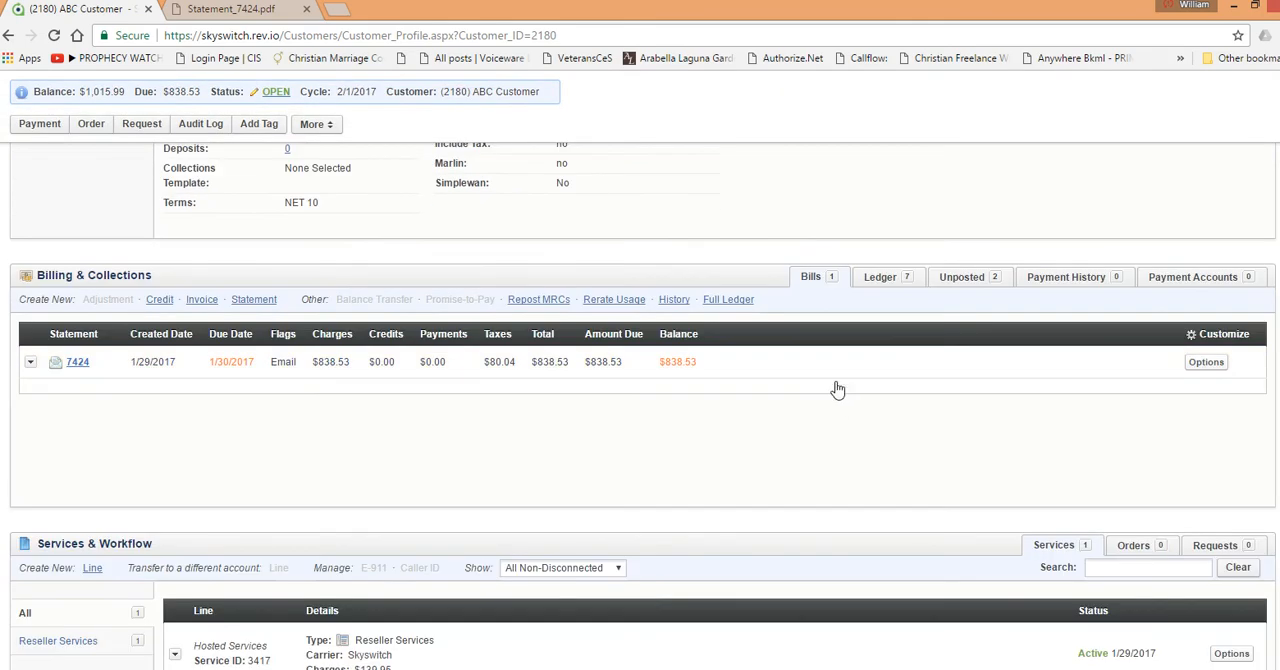